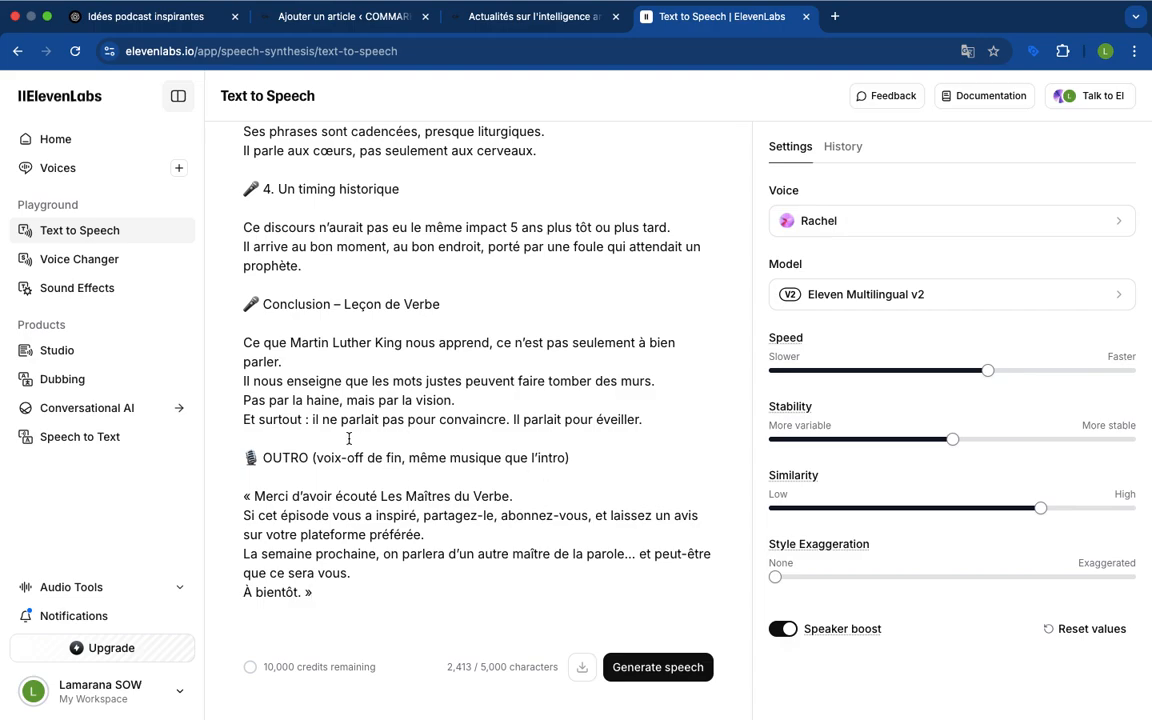
Delete the "OUTRO (voix-off de fin, même musique que l'intro)" and "Conclusion – Leçon de Verbe" heading lines from the speech text
{"action": "left_click_drag", "start_coordinate": [574, 459], "coordinate": [240, 456]}
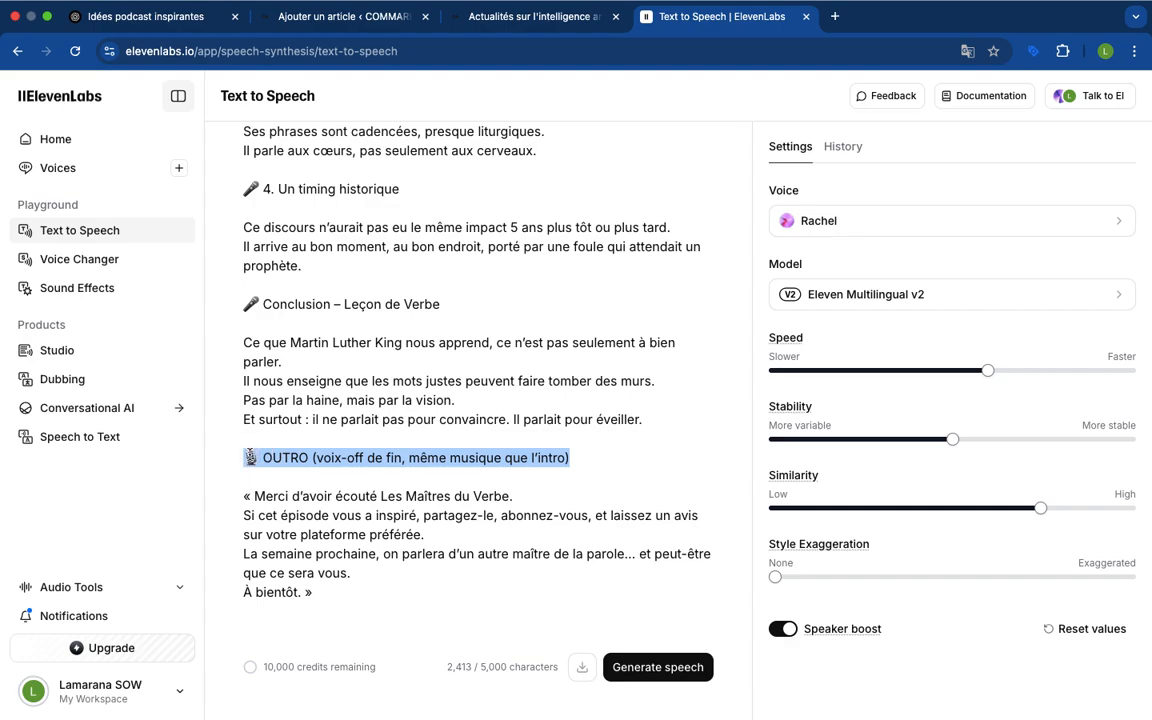
{"action": "key", "text": "BackSpace"}
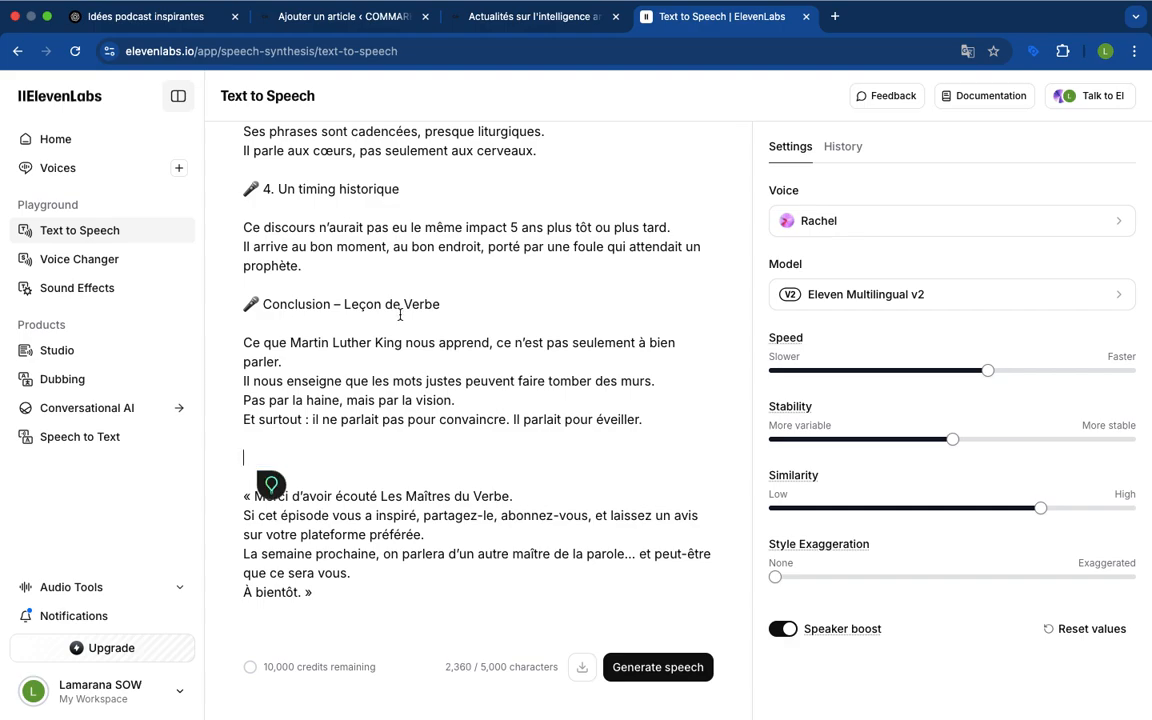
{"action": "left_click_drag", "start_coordinate": [444, 304], "coordinate": [245, 304]}
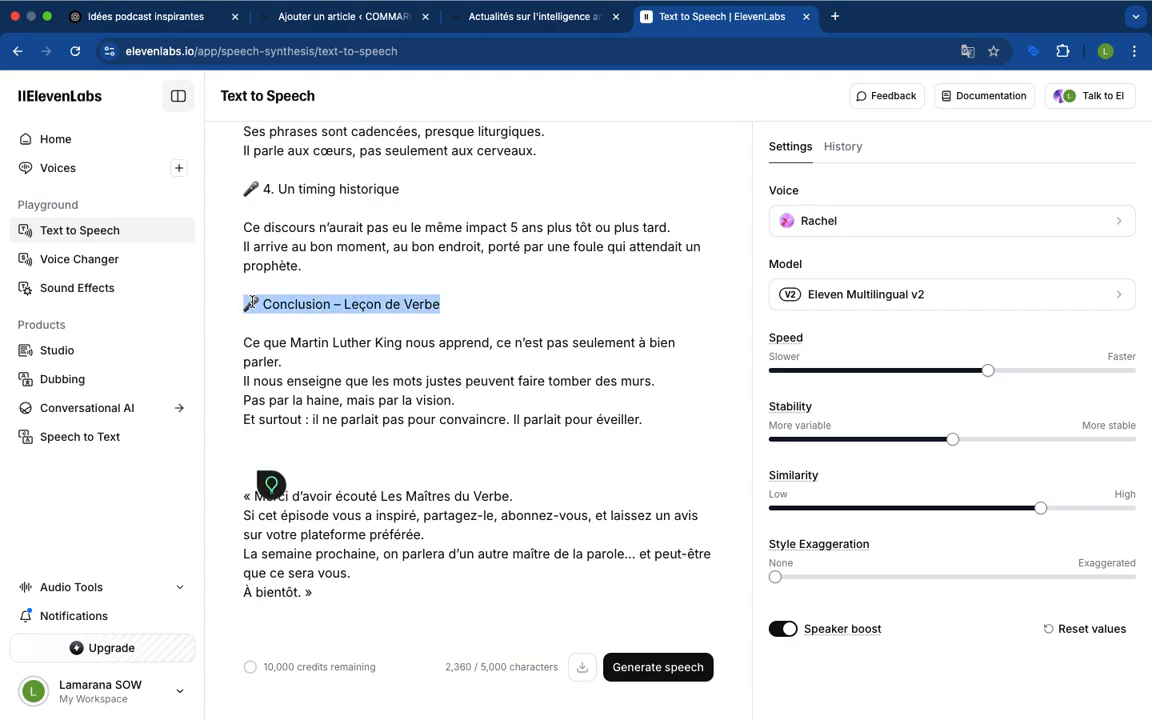
{"action": "key", "text": "BackSpace"}
{"action": "key", "text": "BackSpace"}
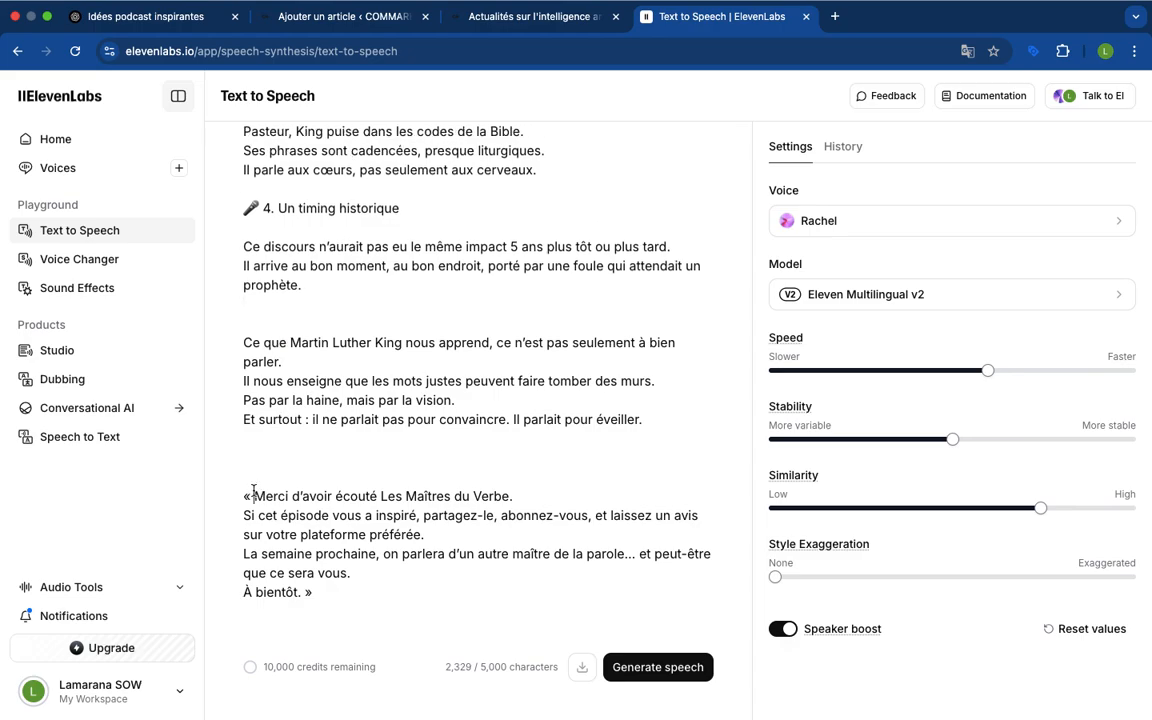
Remove the guillemets around the closing "Merci d'avoir écouté" passage and the surplus blank lines around the concluding paragraph
{"action": "key", "text": "BackSpace"}
{"action": "key", "text": "BackSpace"}
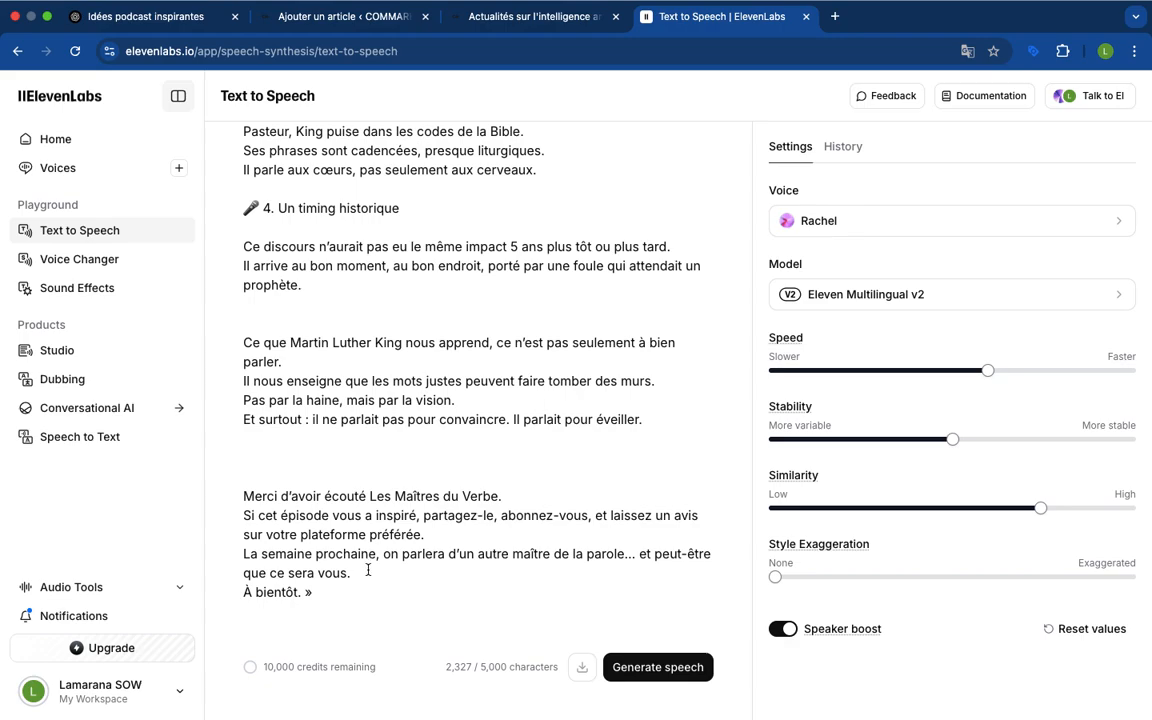
{"action": "key", "text": "BackSpace"}
{"action": "key", "text": "BackSpace"}
{"action": "key", "text": "BackSpace"}
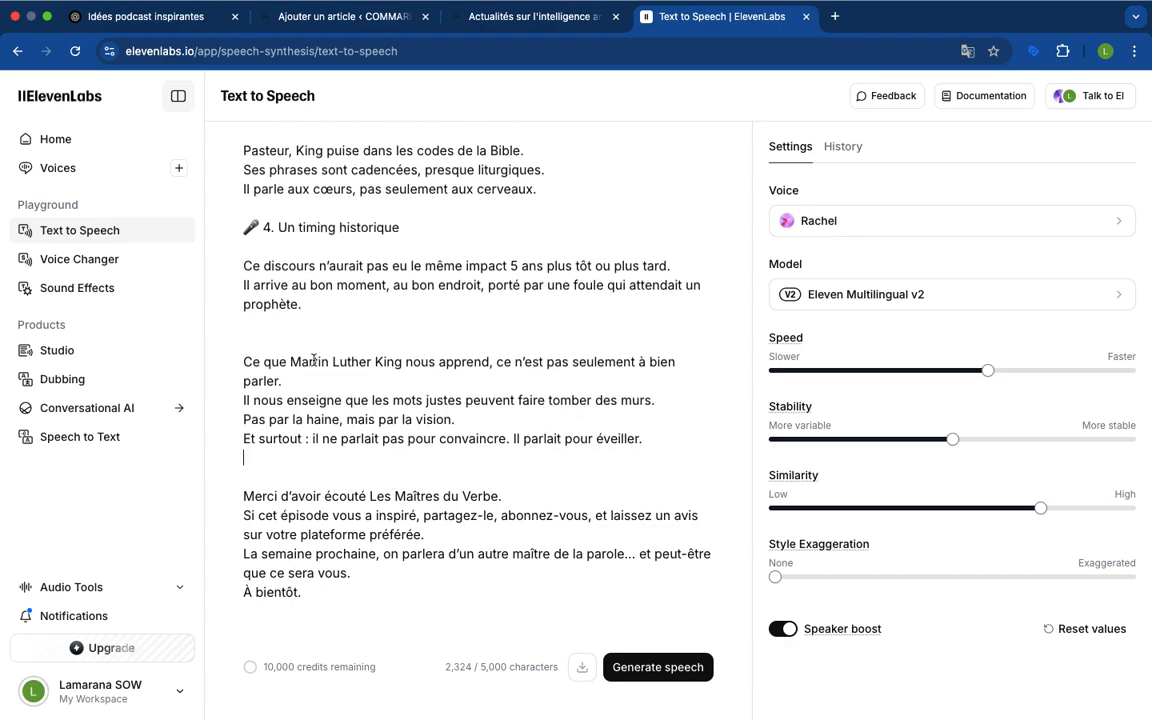
{"action": "left_click", "coordinate": [294, 331]}
{"action": "key", "text": "BackSpace"}
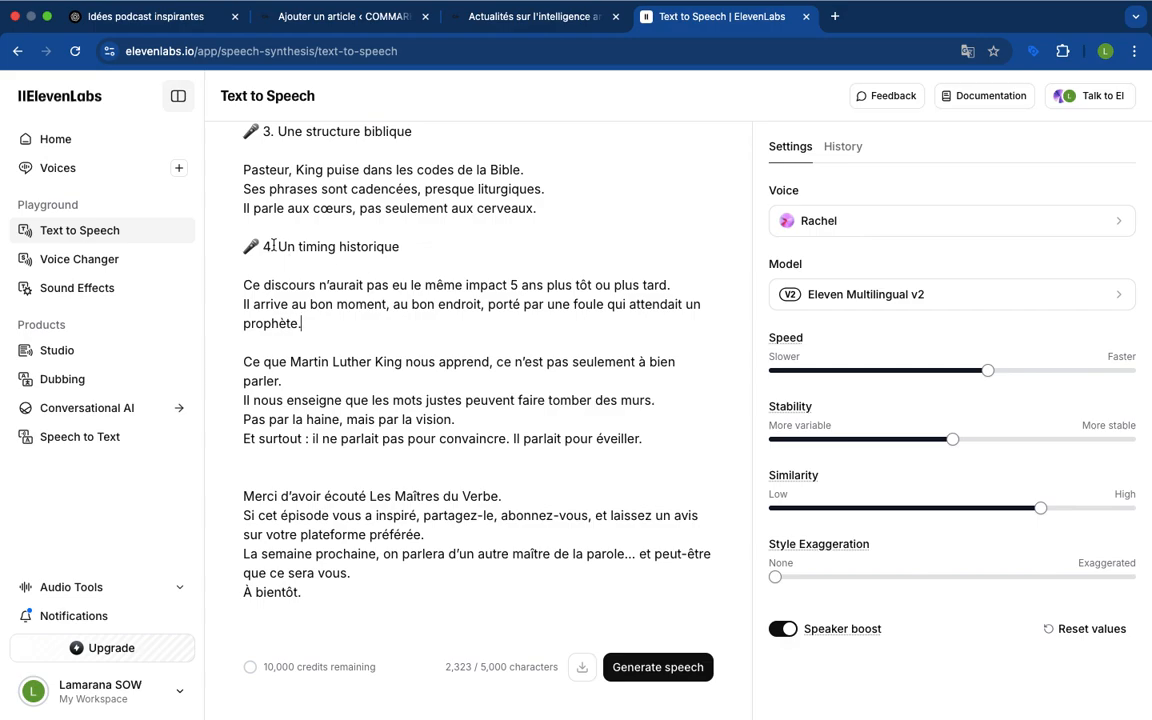
Review the section headings in the speech text and compare them with the original script in the ChatGPT conversation
{"action": "scroll", "coordinate": [300, 283], "scroll_direction": "up", "scroll_amount": 2}
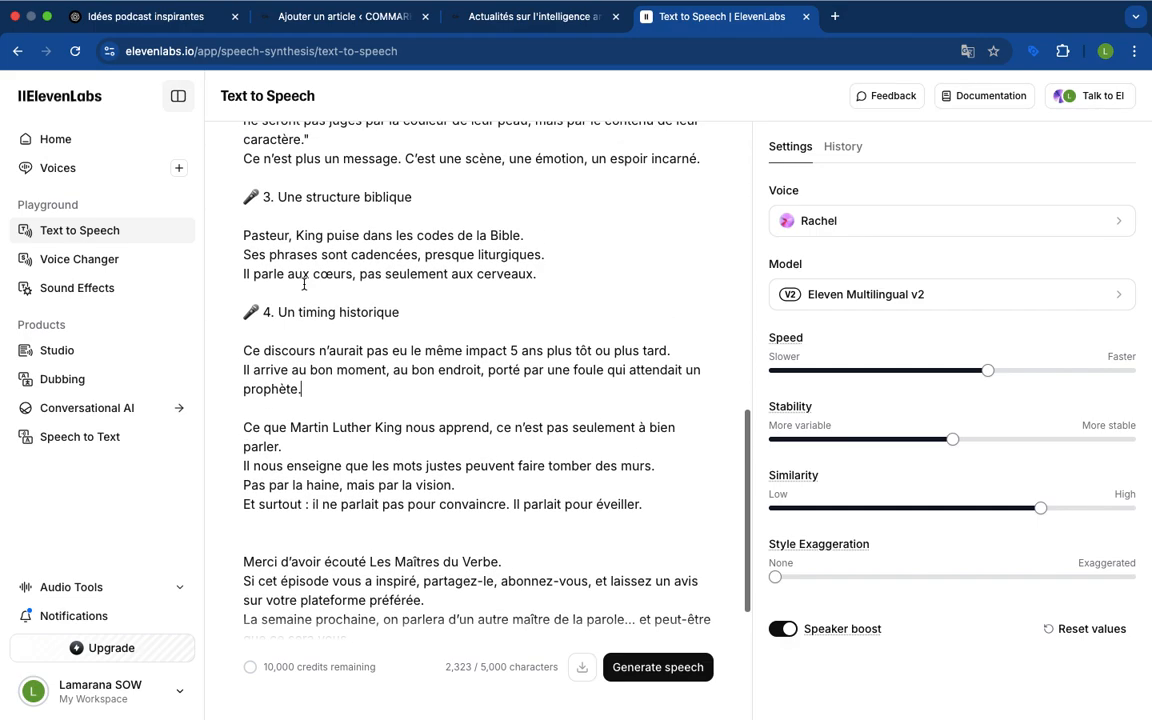
{"action": "scroll", "coordinate": [304, 285], "scroll_direction": "down", "scroll_amount": 1}
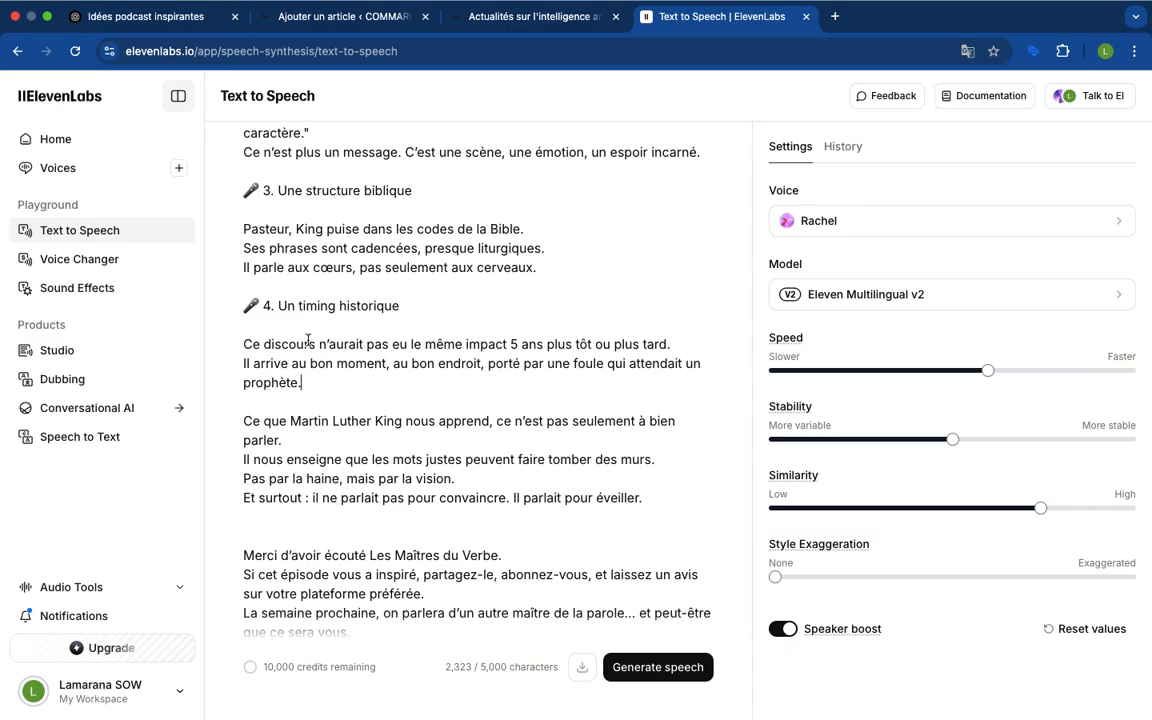
{"action": "scroll", "coordinate": [314, 420], "scroll_direction": "up", "scroll_amount": 1}
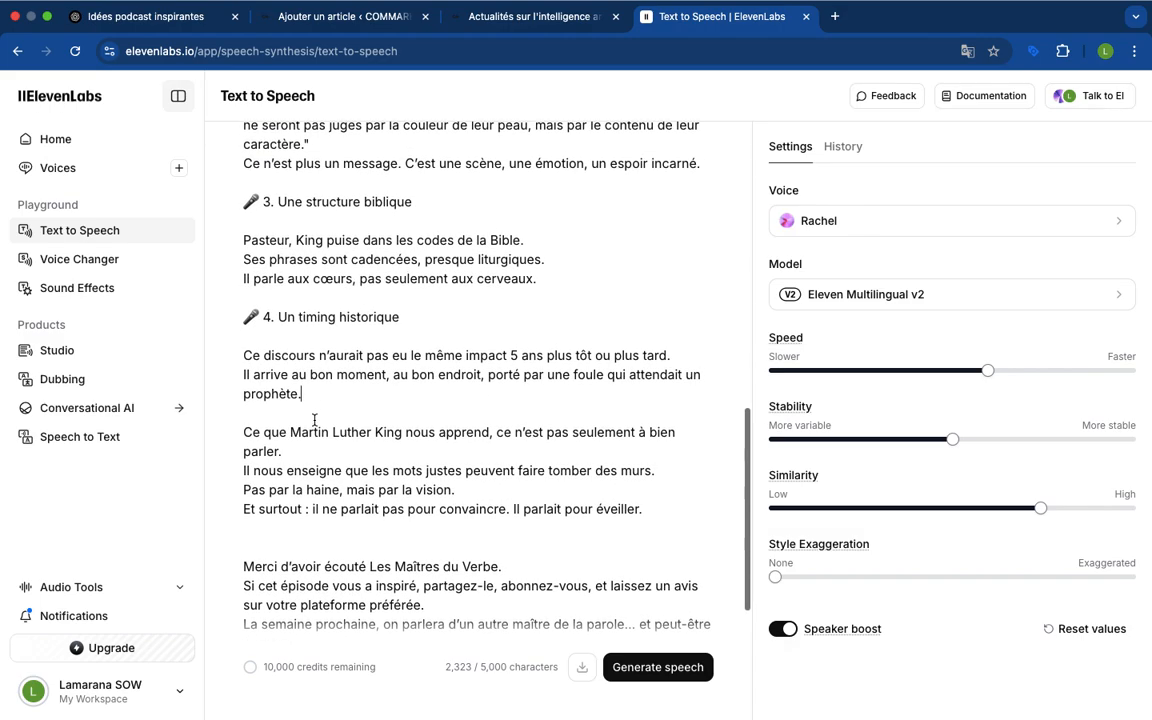
{"action": "left_click", "coordinate": [305, 396]}
{"action": "scroll", "coordinate": [334, 414], "scroll_direction": "up", "scroll_amount": 1}
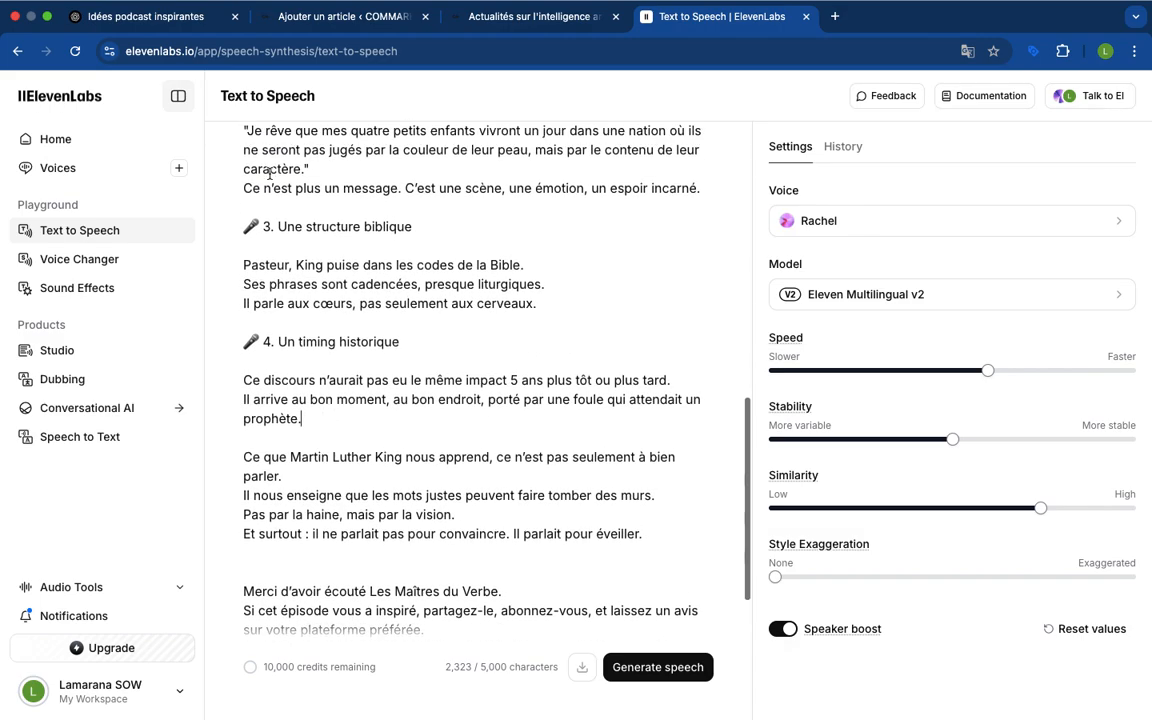
{"action": "left_click", "coordinate": [161, 24]}
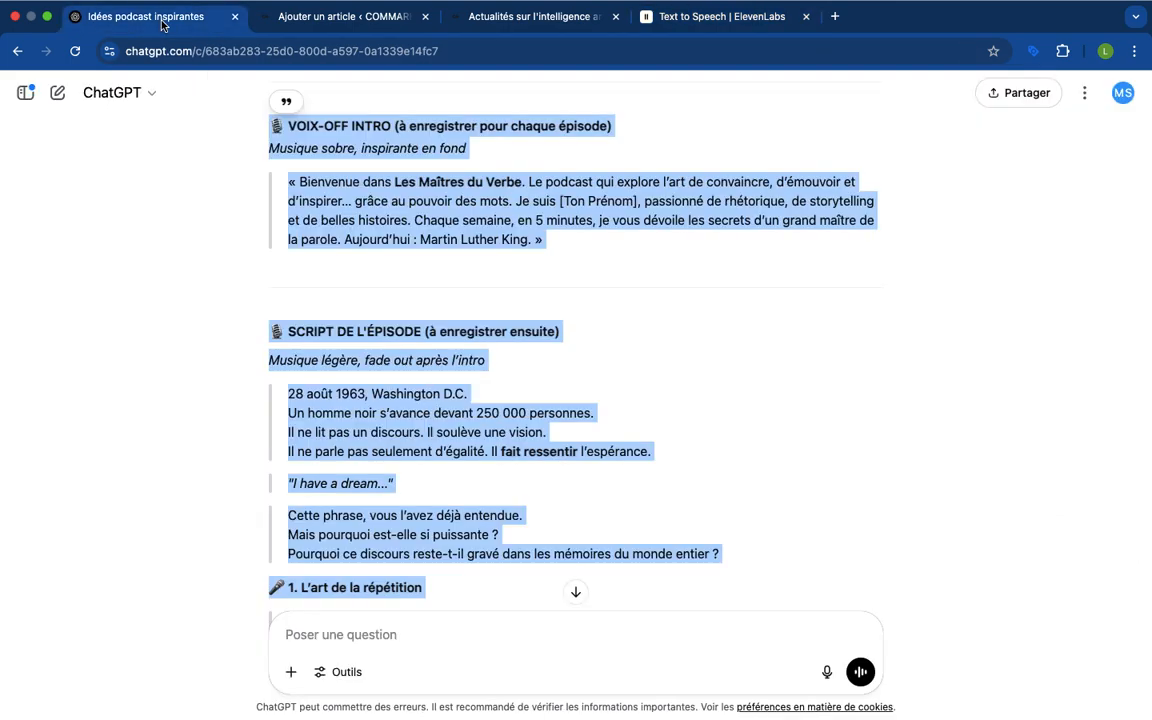
{"action": "left_click", "coordinate": [501, 507]}
{"action": "scroll", "coordinate": [501, 507], "scroll_direction": "down", "scroll_amount": 6}
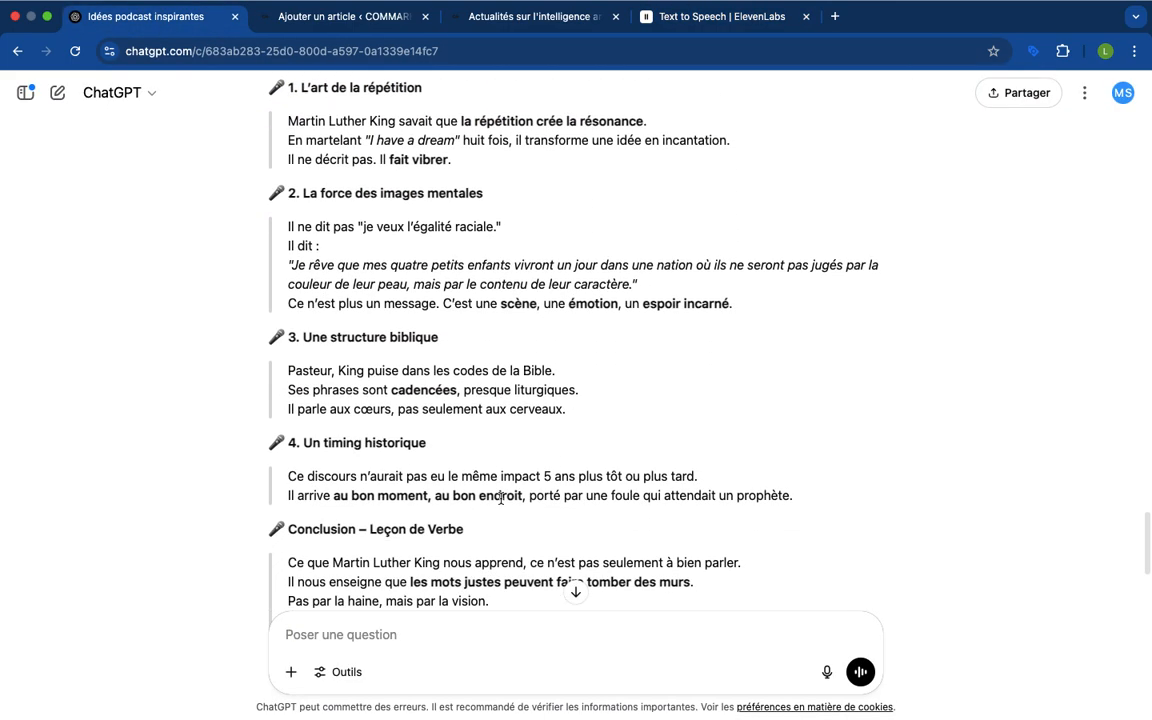
{"action": "scroll", "coordinate": [501, 498], "scroll_direction": "down", "scroll_amount": 1}
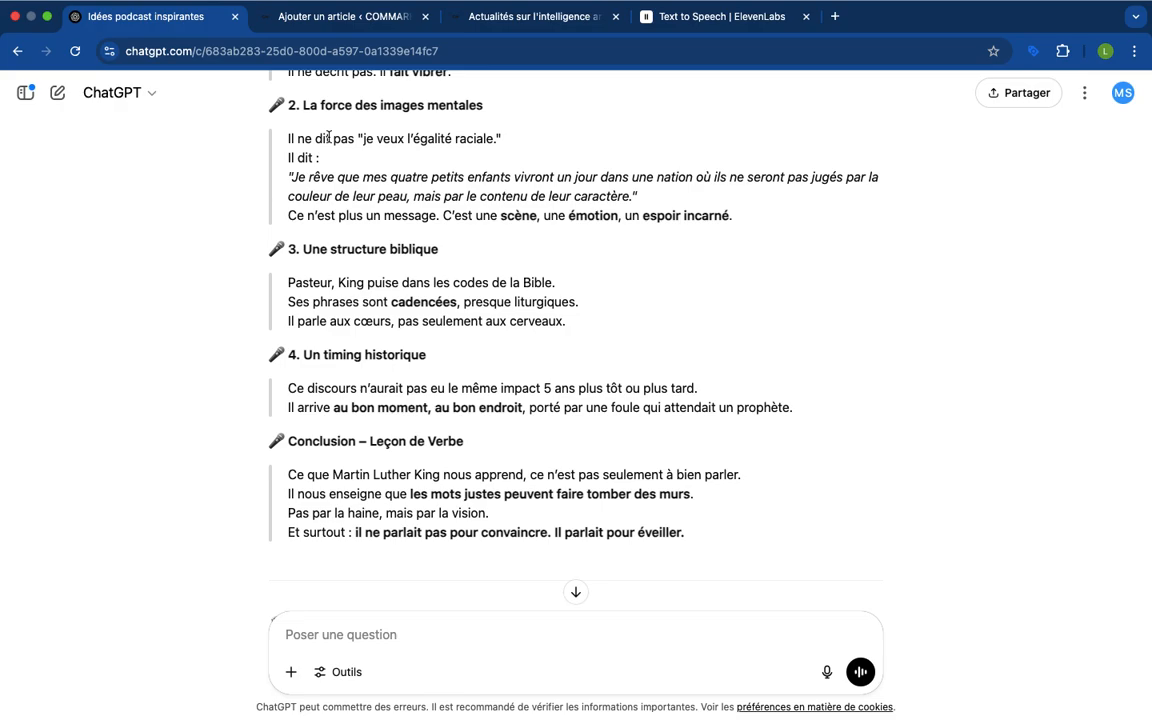
{"action": "left_click", "coordinate": [295, 21]}
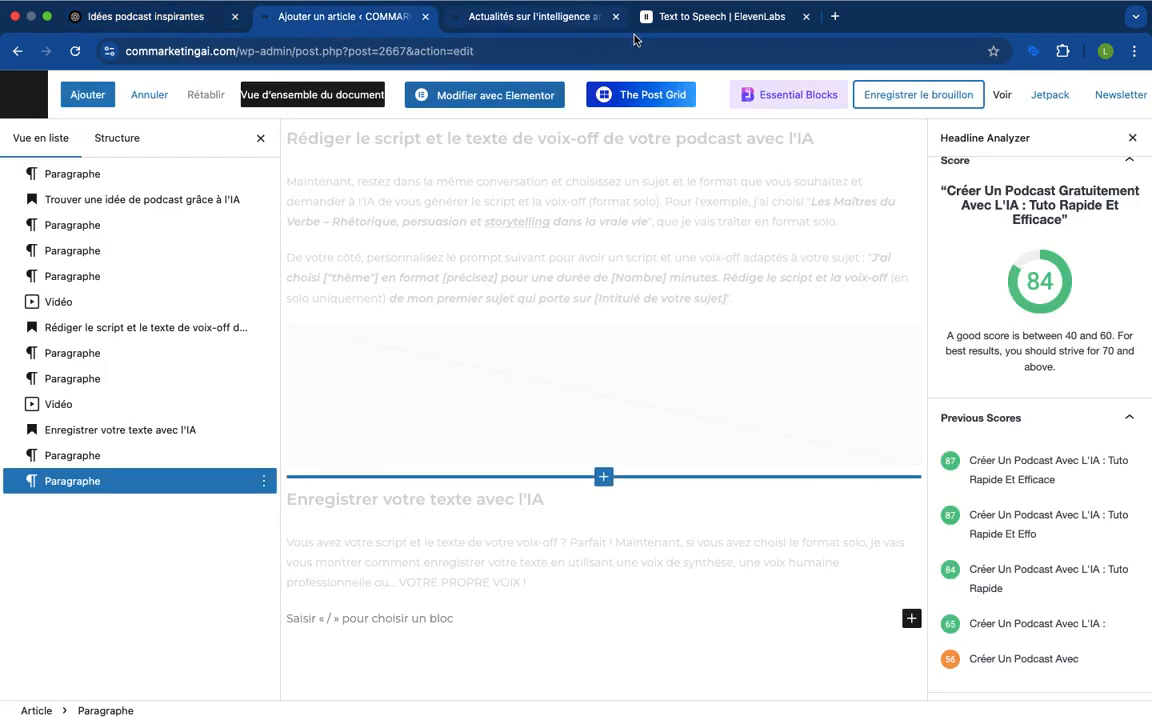
{"action": "left_click", "coordinate": [686, 20]}
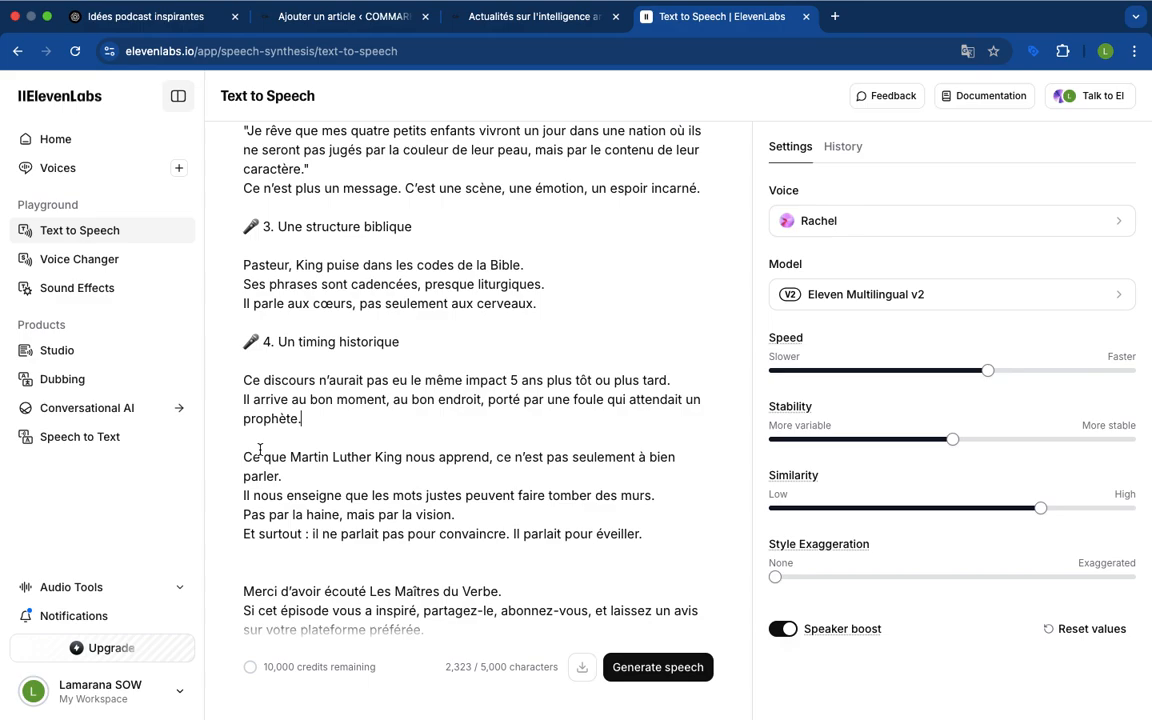
Start a new line above "Ce que Martin Luther King nous apprend" and copy the heading "Conclusion – Leçon de Verbe" from the ChatGPT script
{"action": "key", "text": "Return"}
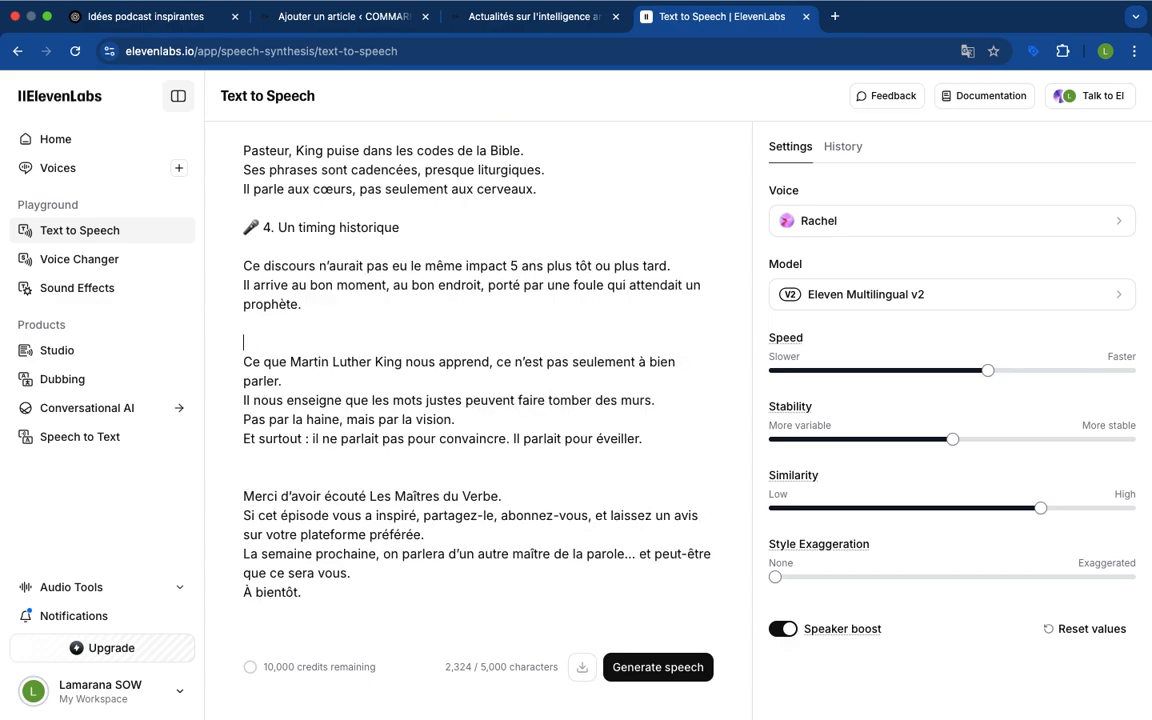
{"action": "type", "text": "Con"}
{"action": "left_click", "coordinate": [150, 16]}
{"action": "left_click_drag", "start_coordinate": [455, 444], "coordinate": [290, 438]}
{"action": "key", "text": "super+c"}
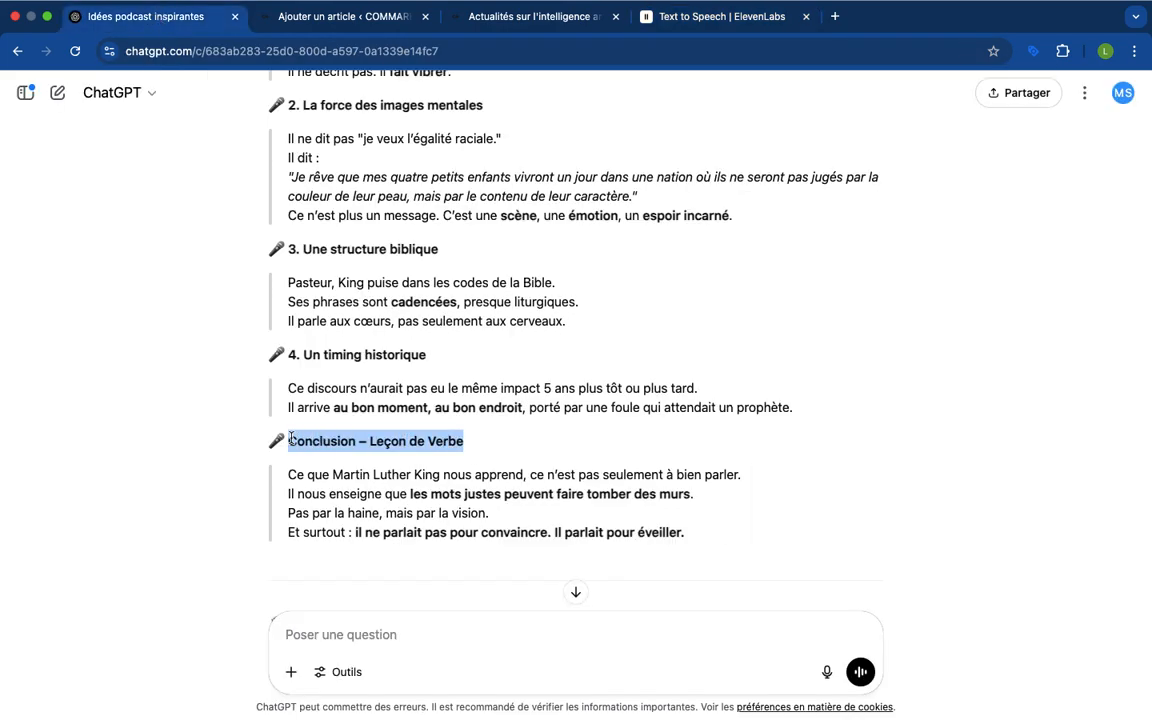
Back in ElevenLabs, replace the partial "Con" with the copied heading "Conclusion – Leçon de Verbe", followed by a blank line
{"action": "left_click", "coordinate": [333, 28]}
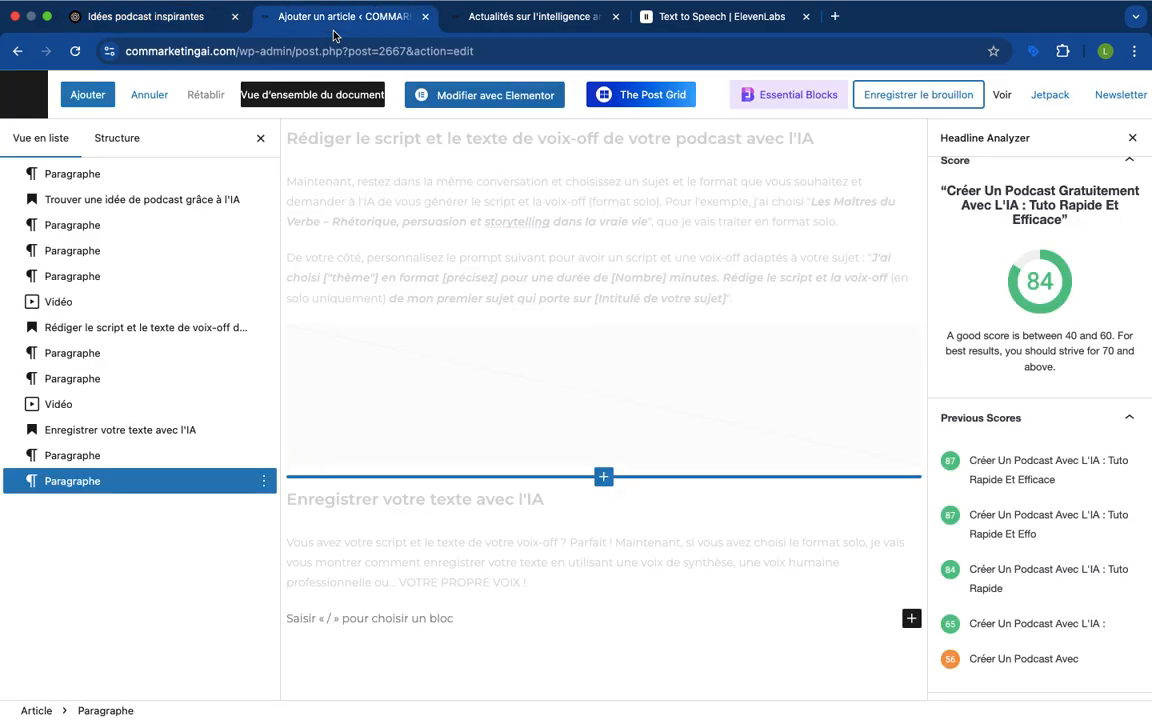
{"action": "left_click", "coordinate": [698, 30]}
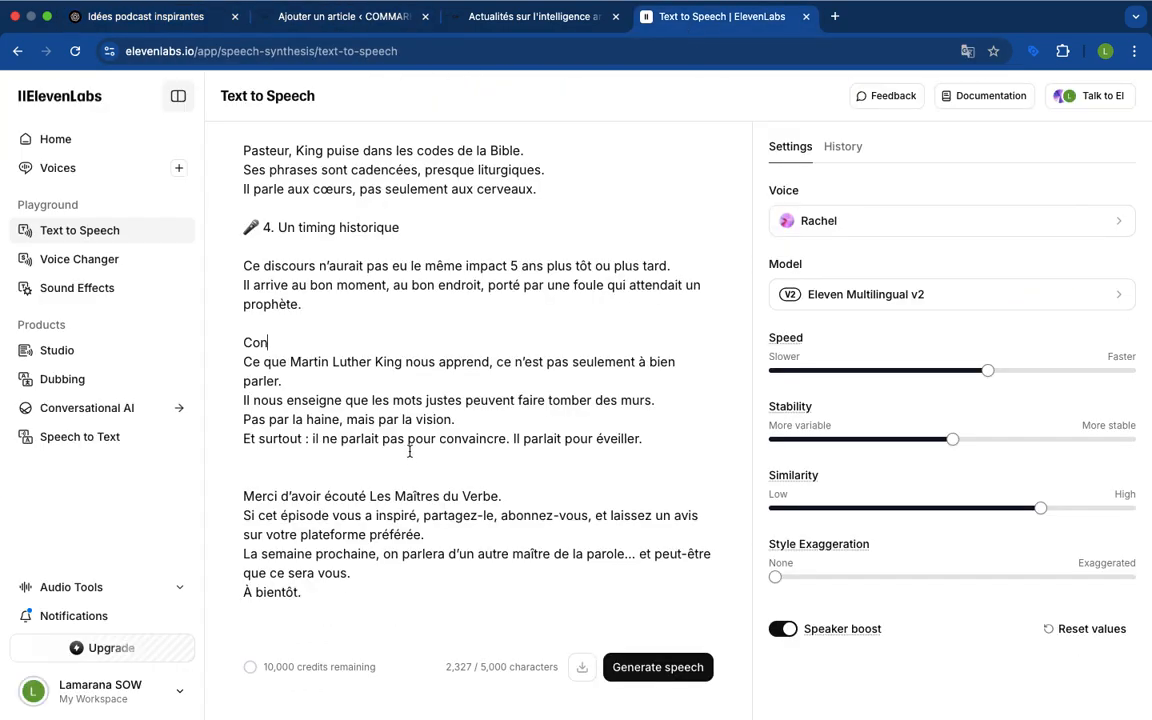
{"action": "key", "text": "BackSpace"}
{"action": "key", "text": "BackSpace"}
{"action": "key", "text": "super+v"}
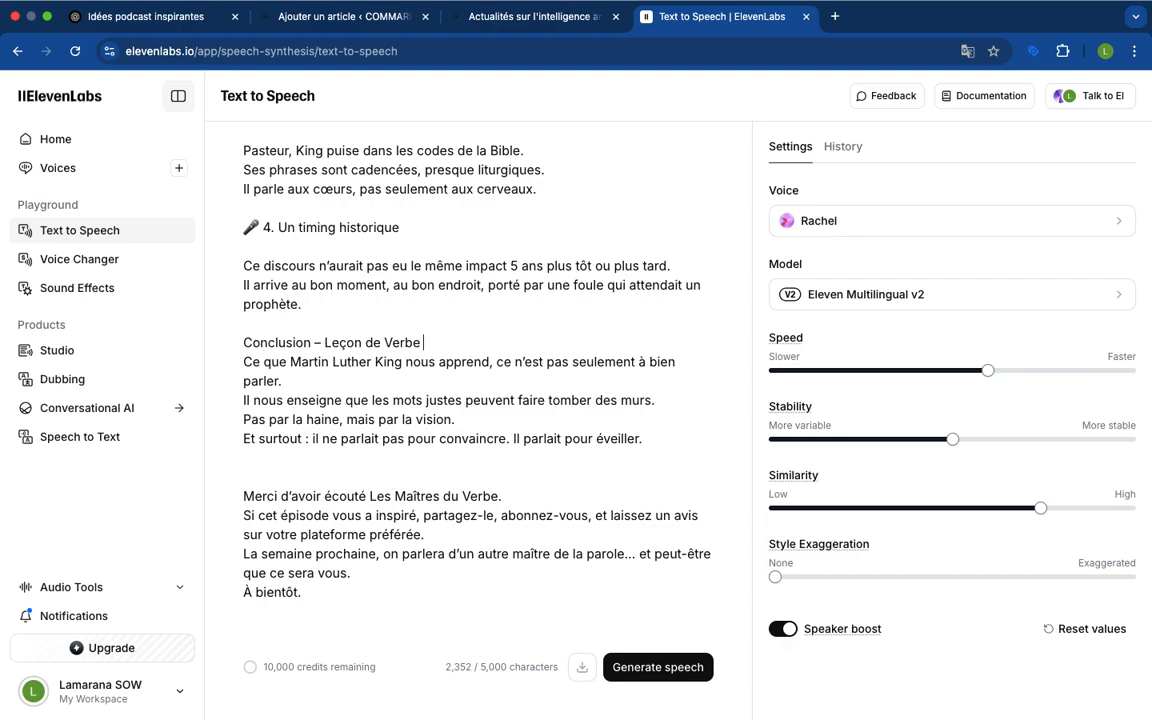
{"action": "key", "text": "BackSpace"}
{"action": "key", "text": "Return"}
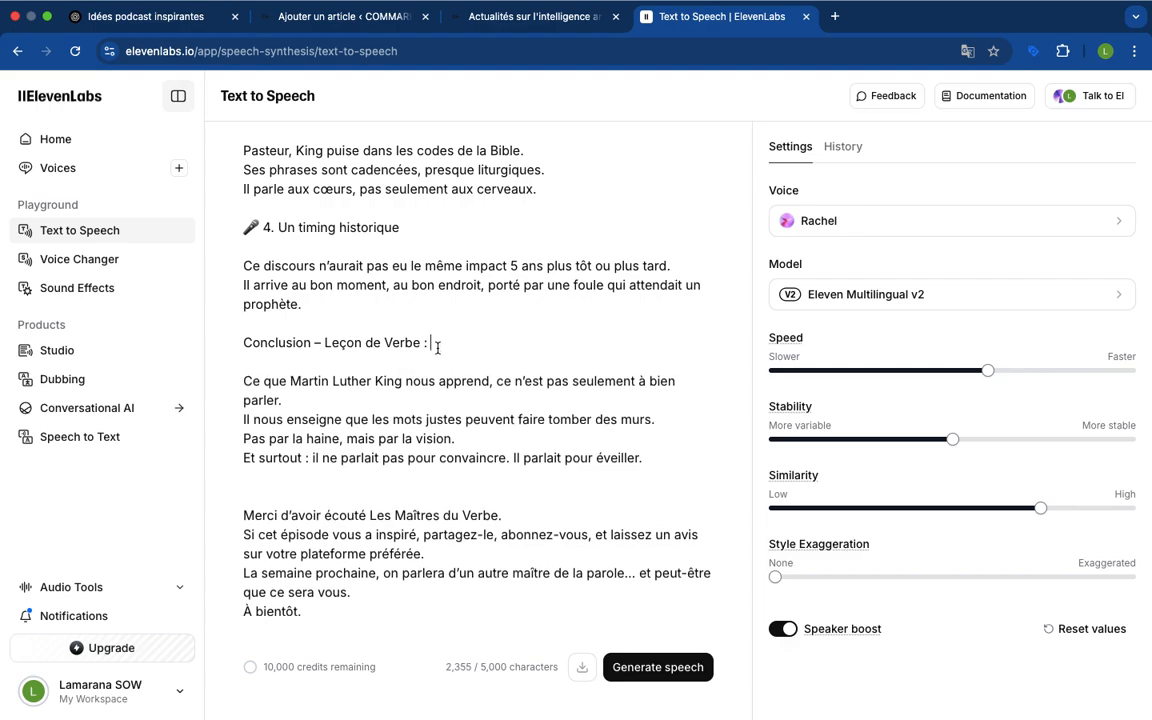
{"action": "key", "text": "BackSpace"}
{"action": "key", "text": "BackSpace"}
Remove the microphone emojis in front of section headings 4, 3 and 2 in the speech text
{"action": "scroll", "coordinate": [442, 350], "scroll_direction": "up", "scroll_amount": 5}
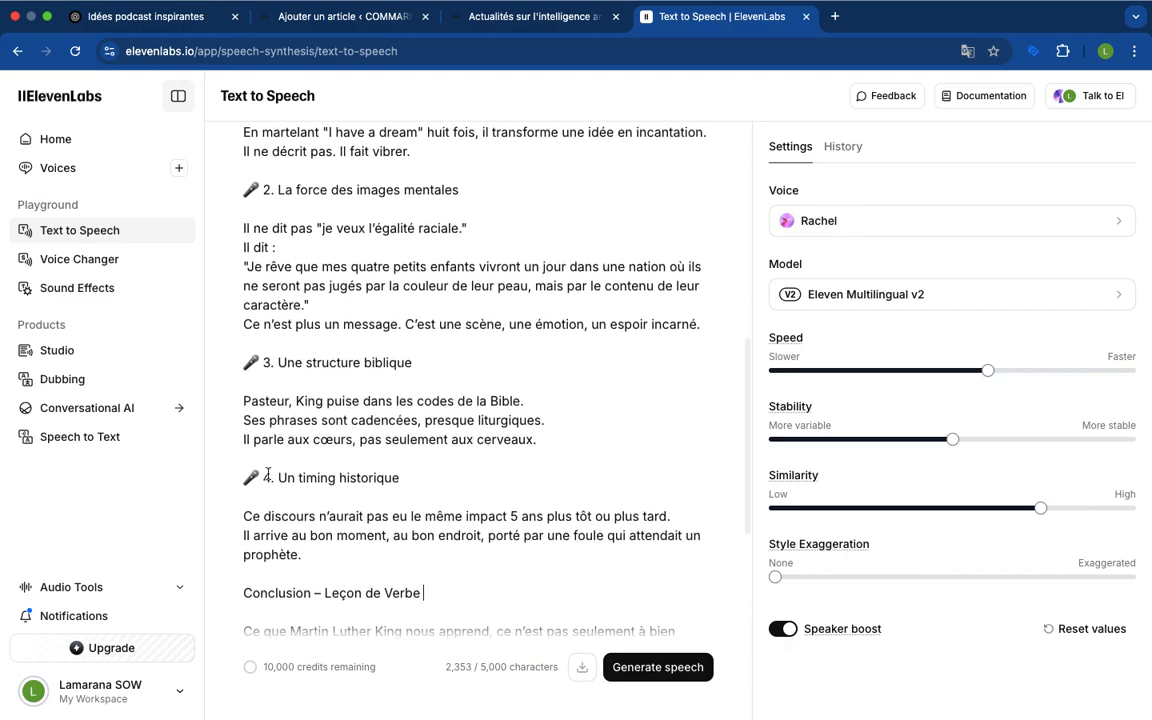
{"action": "left_click", "coordinate": [264, 477]}
{"action": "key", "text": "BackSpace"}
{"action": "key", "text": "BackSpace"}
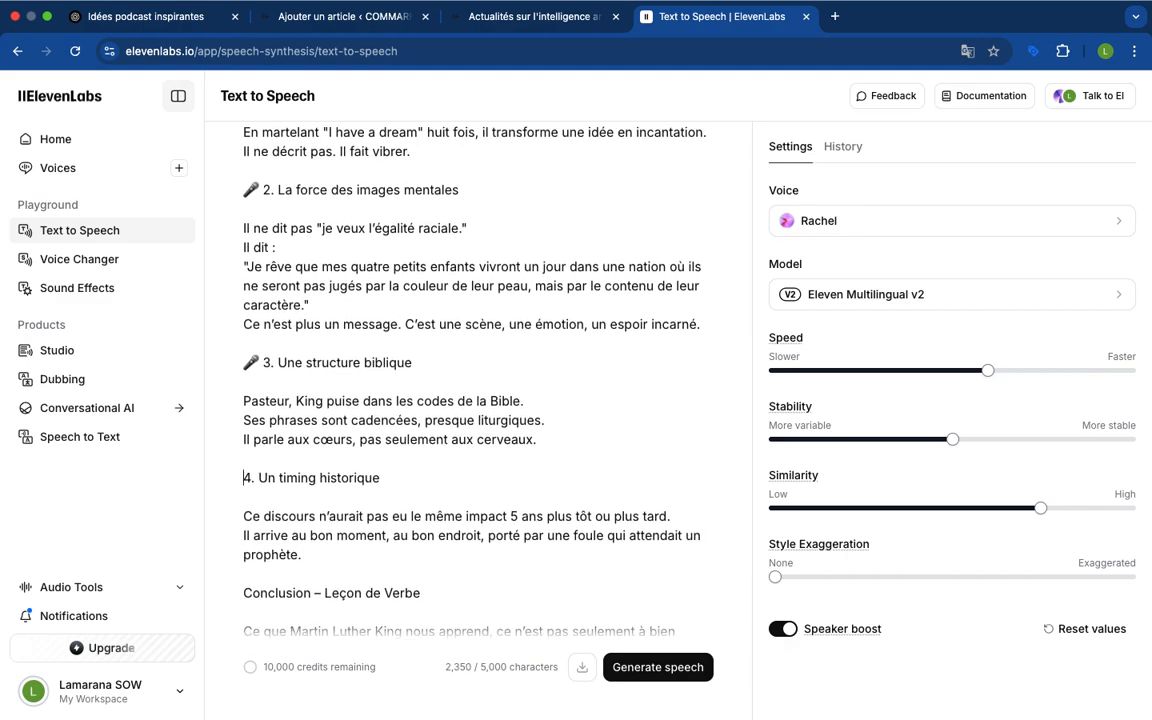
{"action": "left_click", "coordinate": [263, 362]}
{"action": "key", "text": "BackSpace"}
{"action": "key", "text": "BackSpace"}
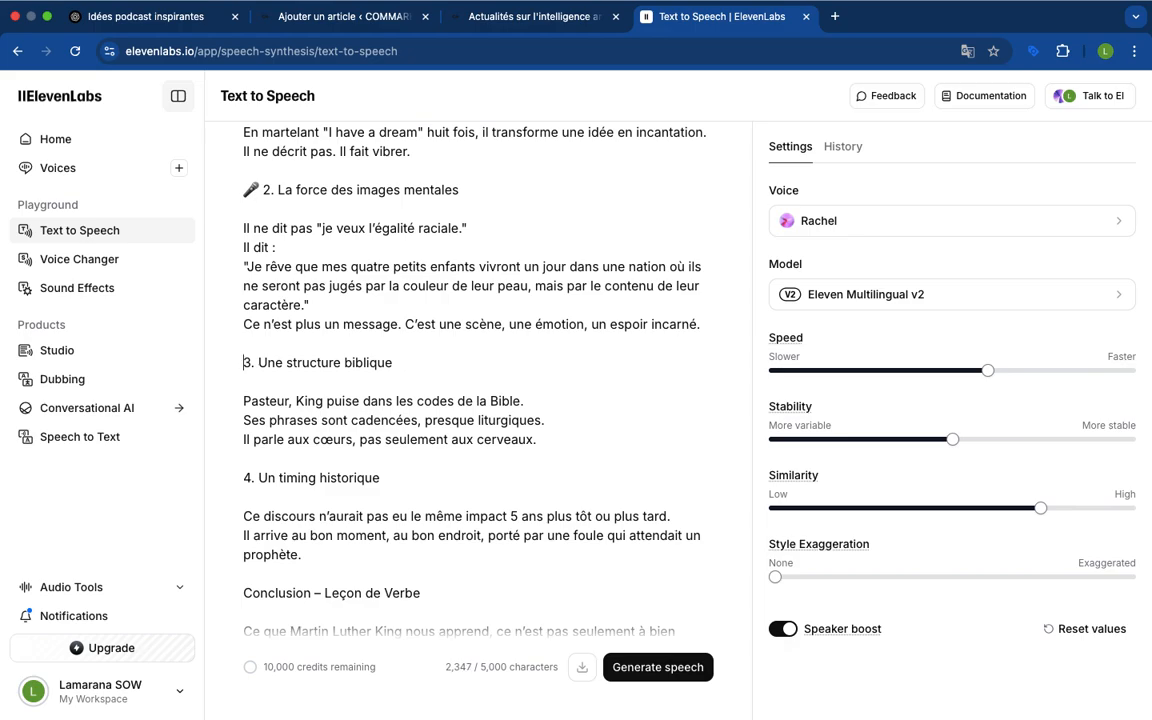
{"action": "left_click", "coordinate": [263, 189]}
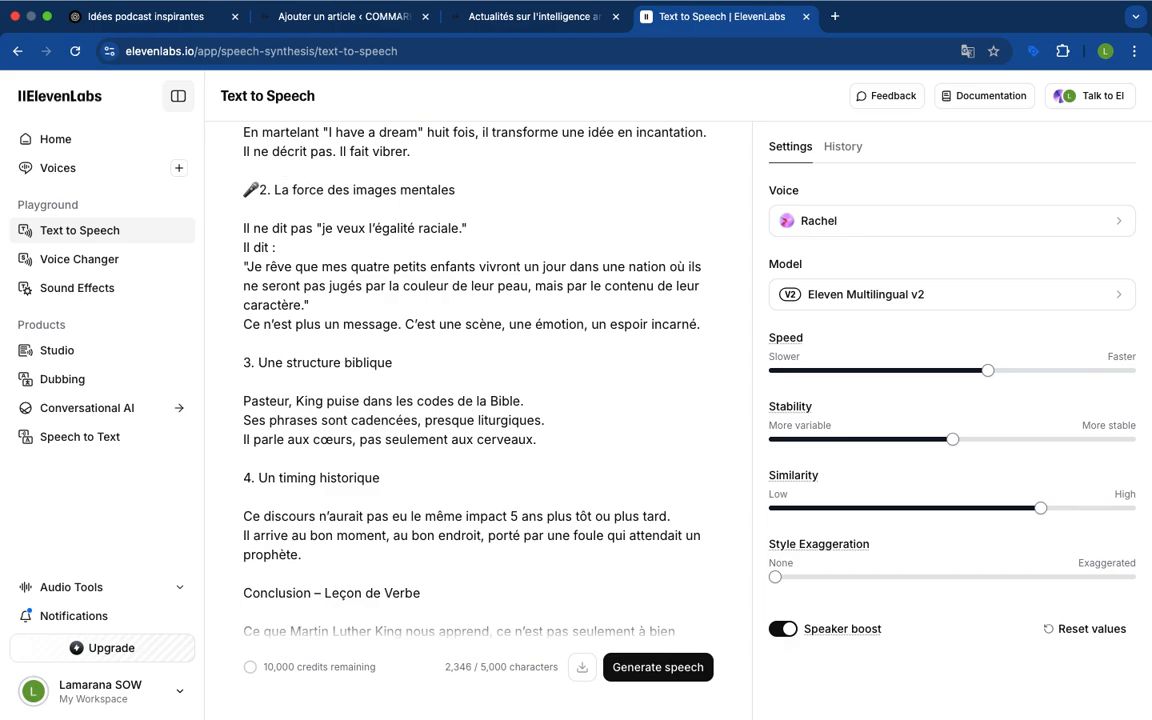
{"action": "key", "text": "BackSpace"}
{"action": "key", "text": "BackSpace"}
In section 2, remove the quotation marks around both quoted sentences and insert a colon after "Il ne dit pas"
{"action": "scroll", "coordinate": [335, 268], "scroll_direction": "up", "scroll_amount": 2}
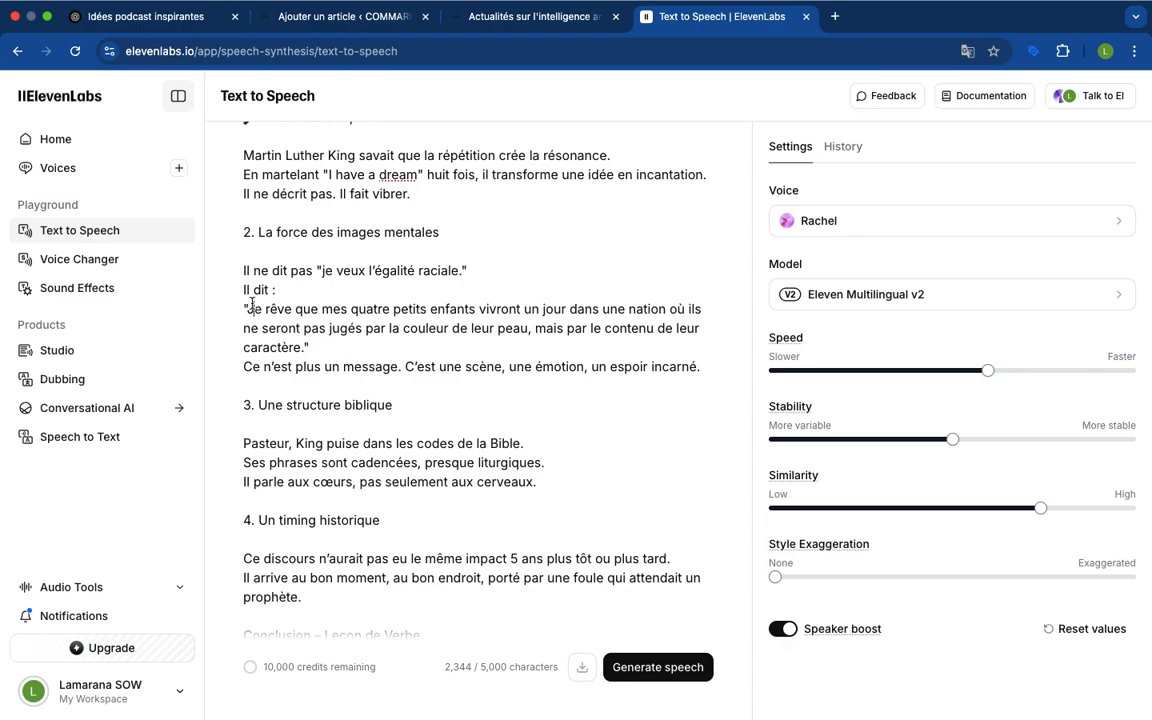
{"action": "left_click", "coordinate": [246, 309]}
{"action": "key", "text": "BackSpace"}
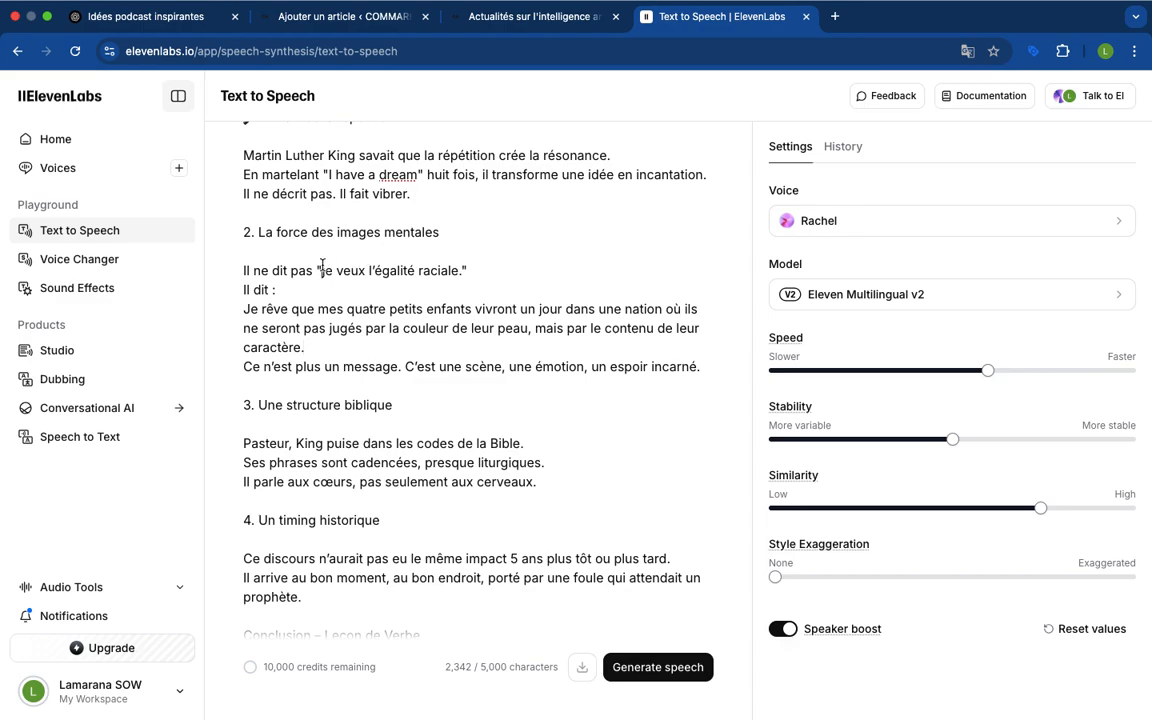
{"action": "left_click", "coordinate": [322, 265]}
{"action": "key", "text": "BackSpace"}
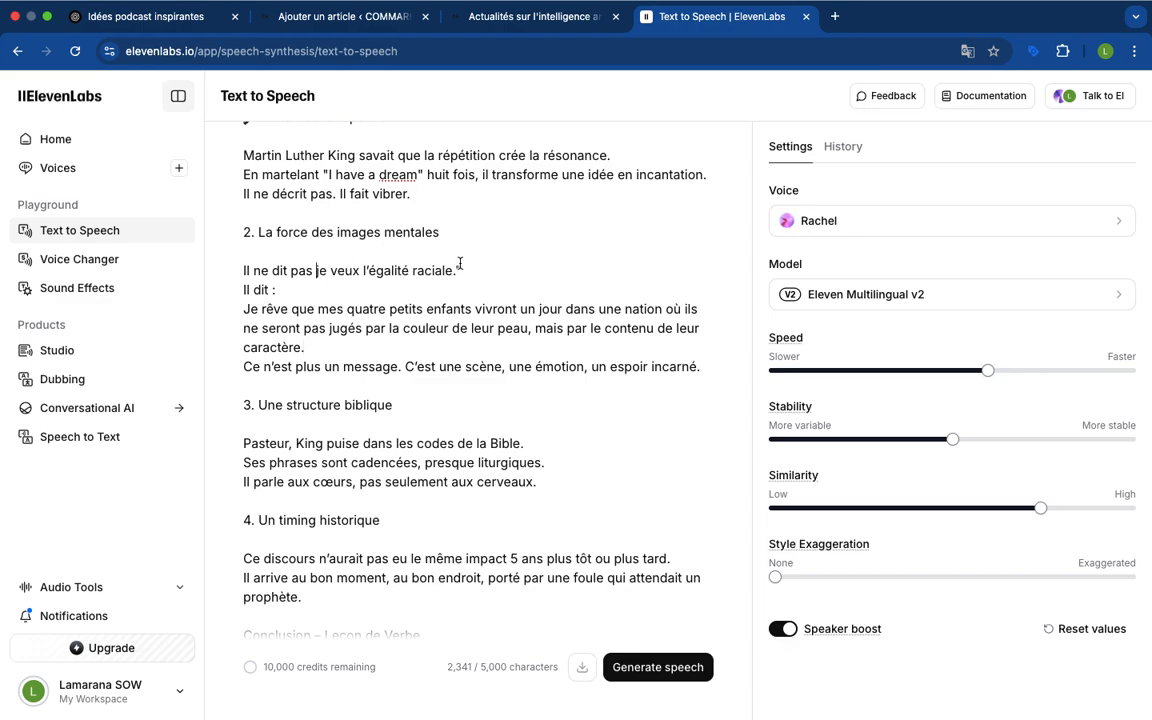
{"action": "key", "text": "BackSpace"}
{"action": "left_click", "coordinate": [314, 268]}
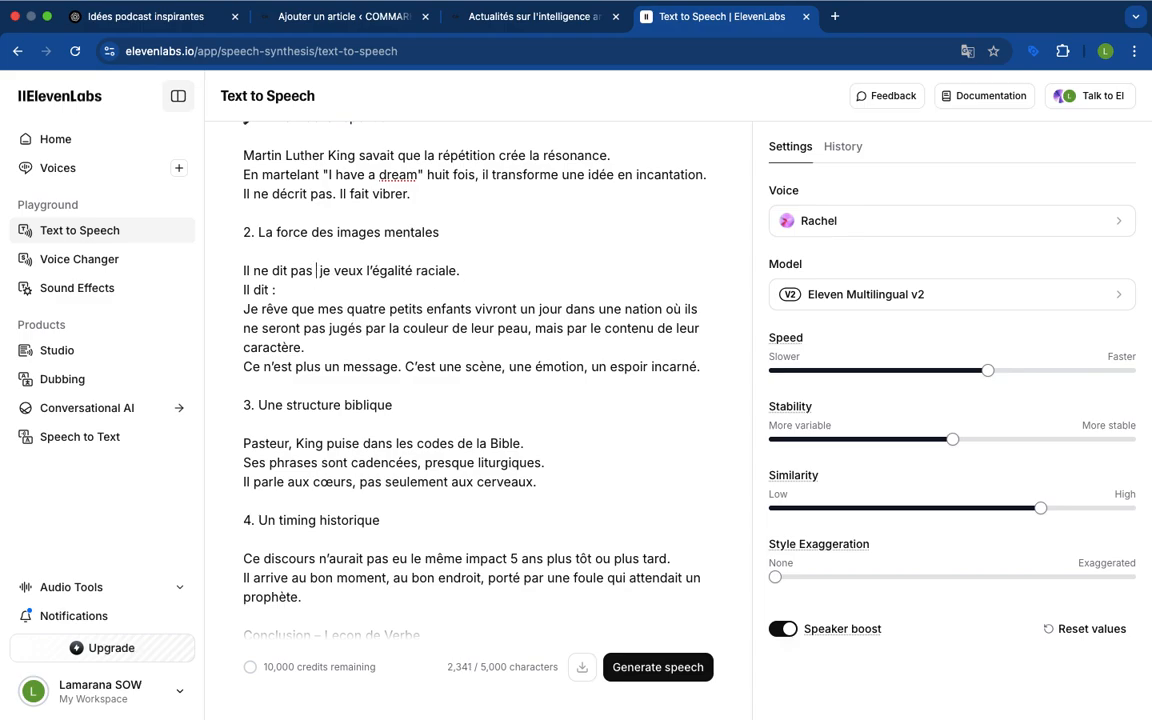
{"action": "type", "text": ":"}
Remove the microphone emoji in front of the "1. L'art de la répétition" heading
{"action": "scroll", "coordinate": [331, 201], "scroll_direction": "up", "scroll_amount": 1}
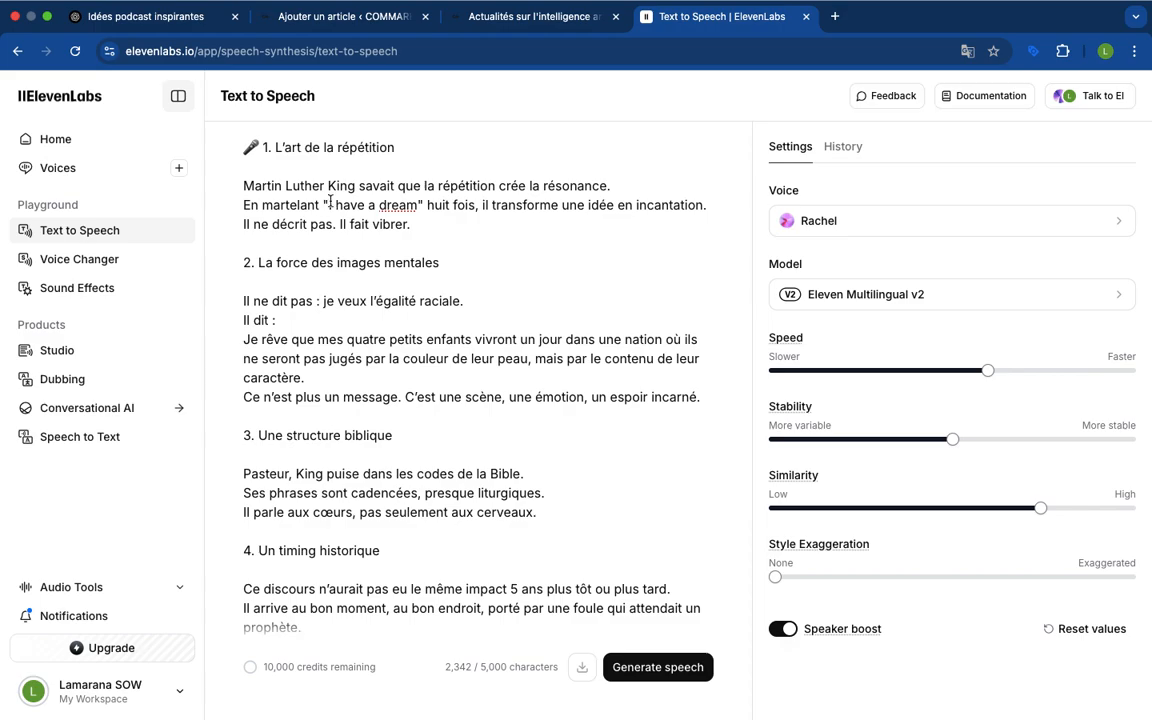
{"action": "scroll", "coordinate": [424, 219], "scroll_direction": "up", "scroll_amount": 1}
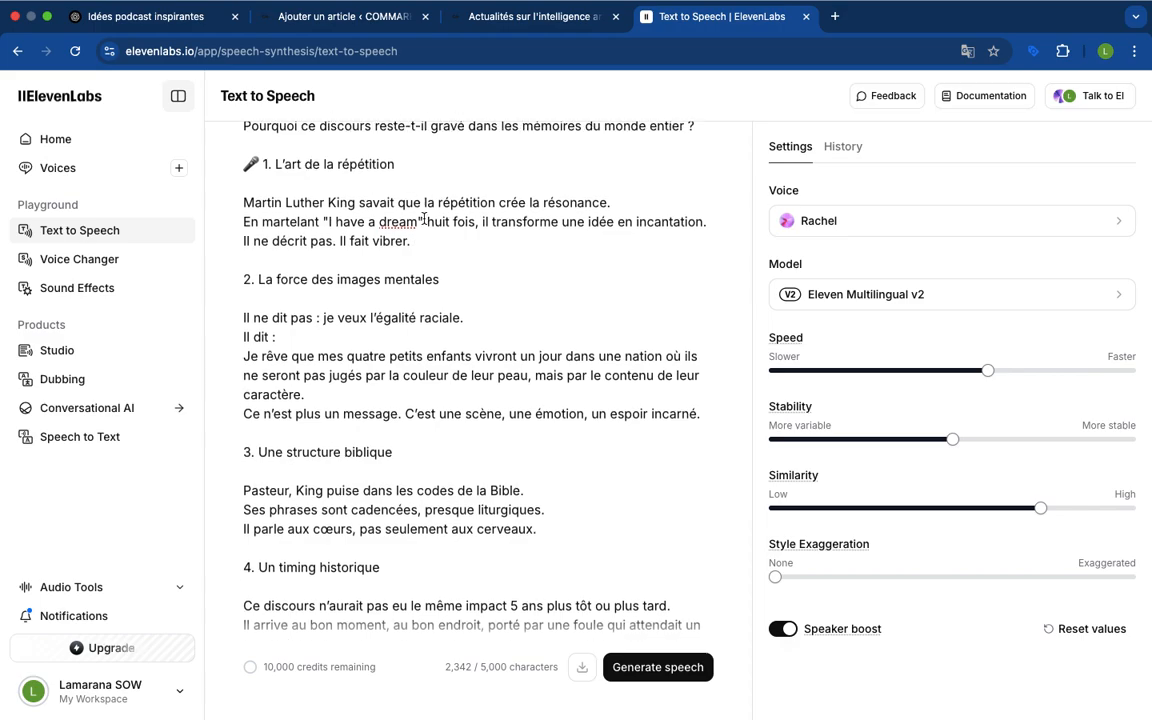
{"action": "scroll", "coordinate": [424, 219], "scroll_direction": "up", "scroll_amount": 3}
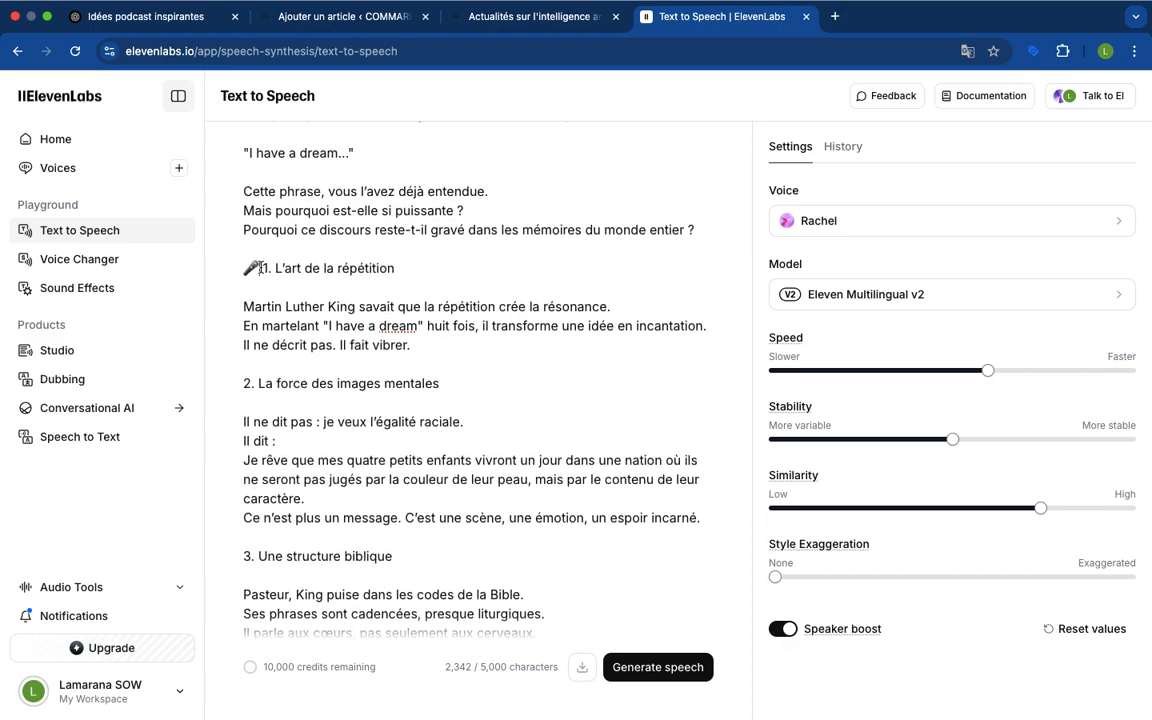
{"action": "key", "text": "BackSpace"}
{"action": "key", "text": "BackSpace"}
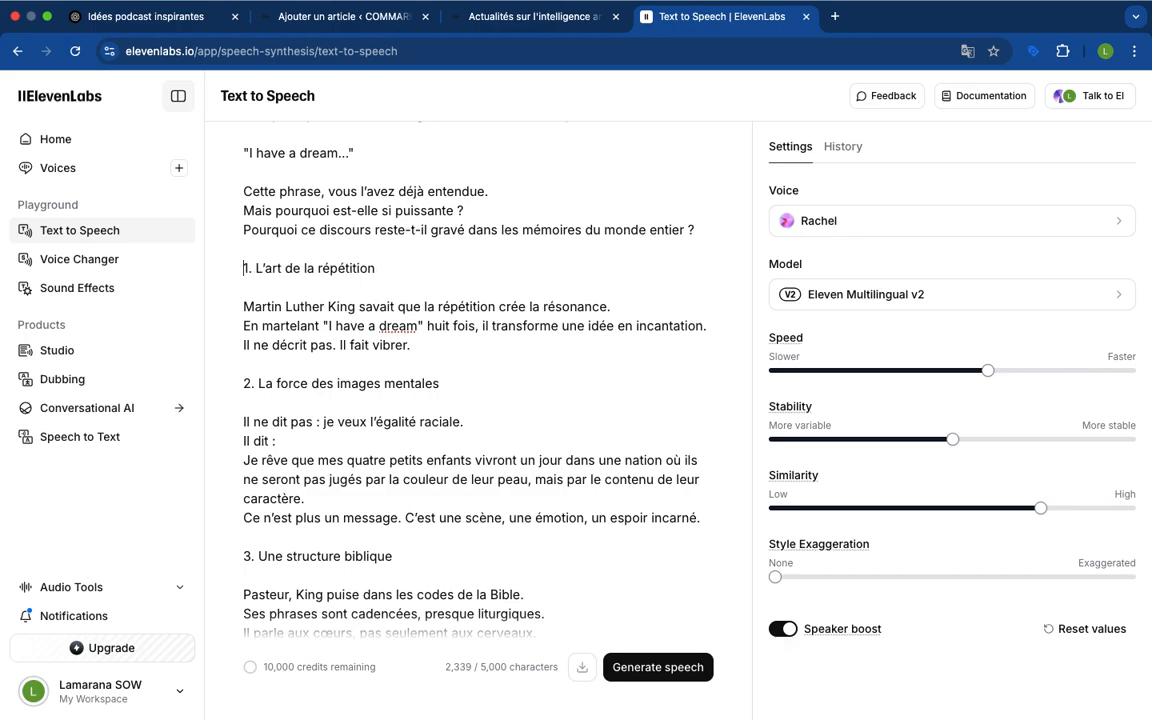
{"action": "scroll", "coordinate": [348, 236], "scroll_direction": "up", "scroll_amount": 4}
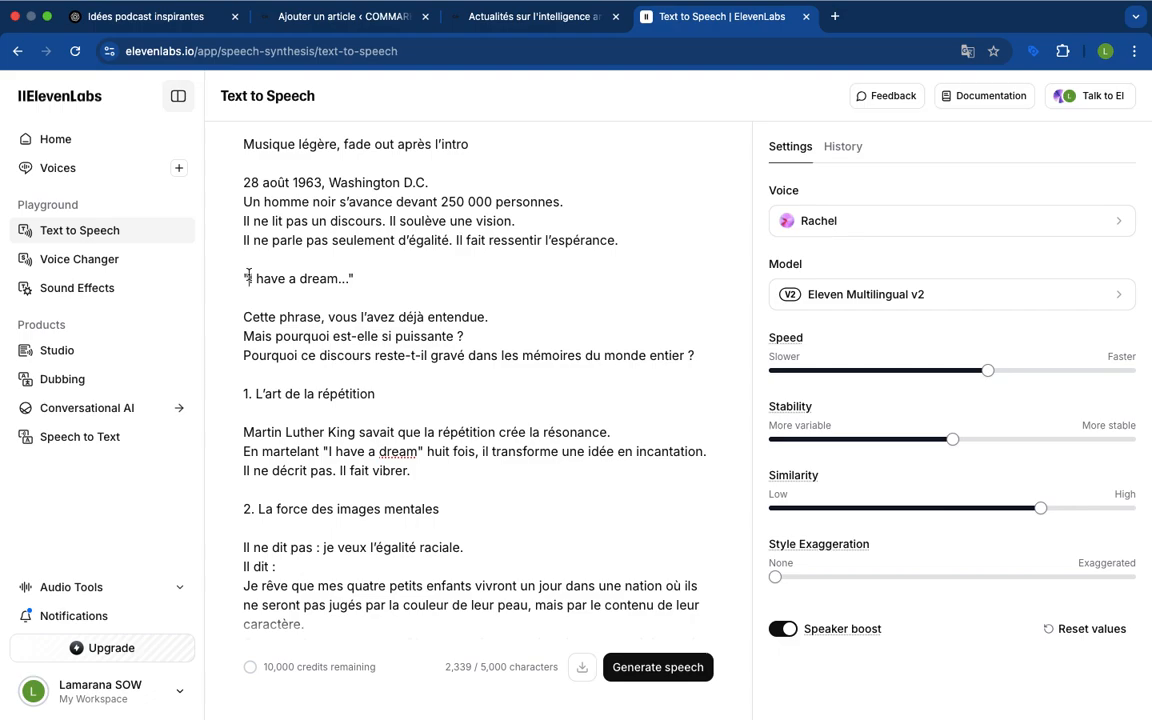
Remove the quotation marks around the standalone line "I have a dream…" in the speech text
{"action": "left_click", "coordinate": [249, 277]}
{"action": "key", "text": "BackSpace"}
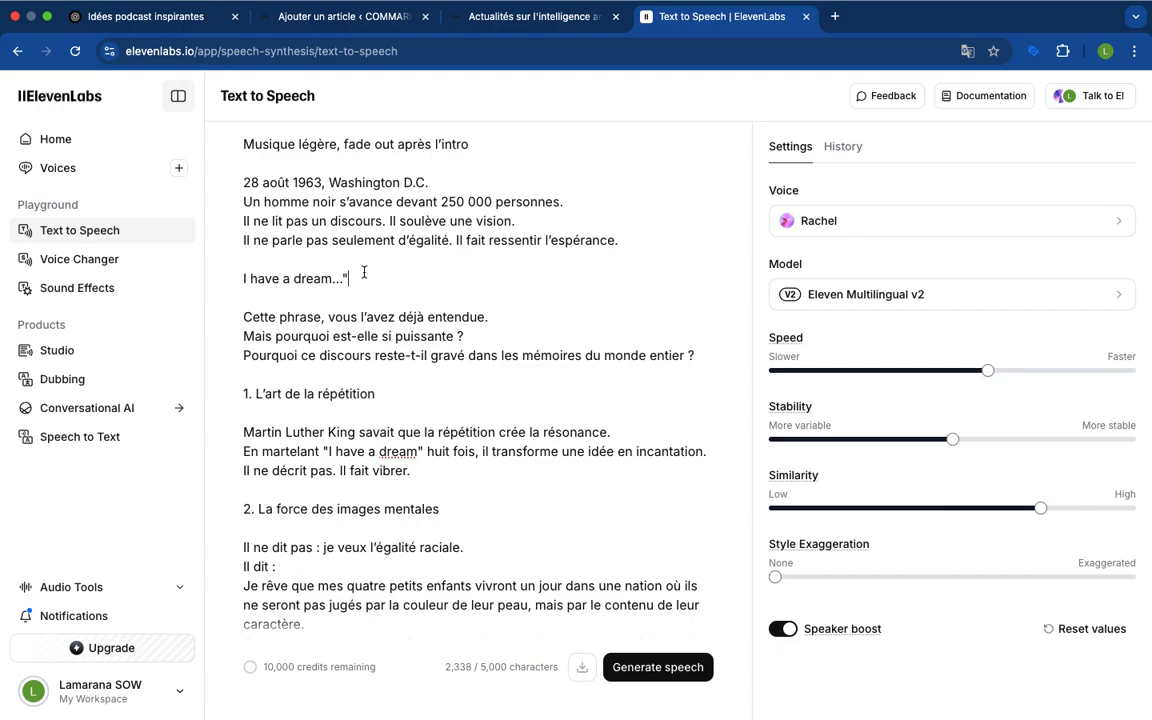
{"action": "key", "text": "BackSpace"}
Delete the "SCRIPT DE L'ÉPISODE (à enregistrer ensuite)" heading with its microphone emoji and the extra blank line
{"action": "scroll", "coordinate": [390, 254], "scroll_direction": "up", "scroll_amount": 3}
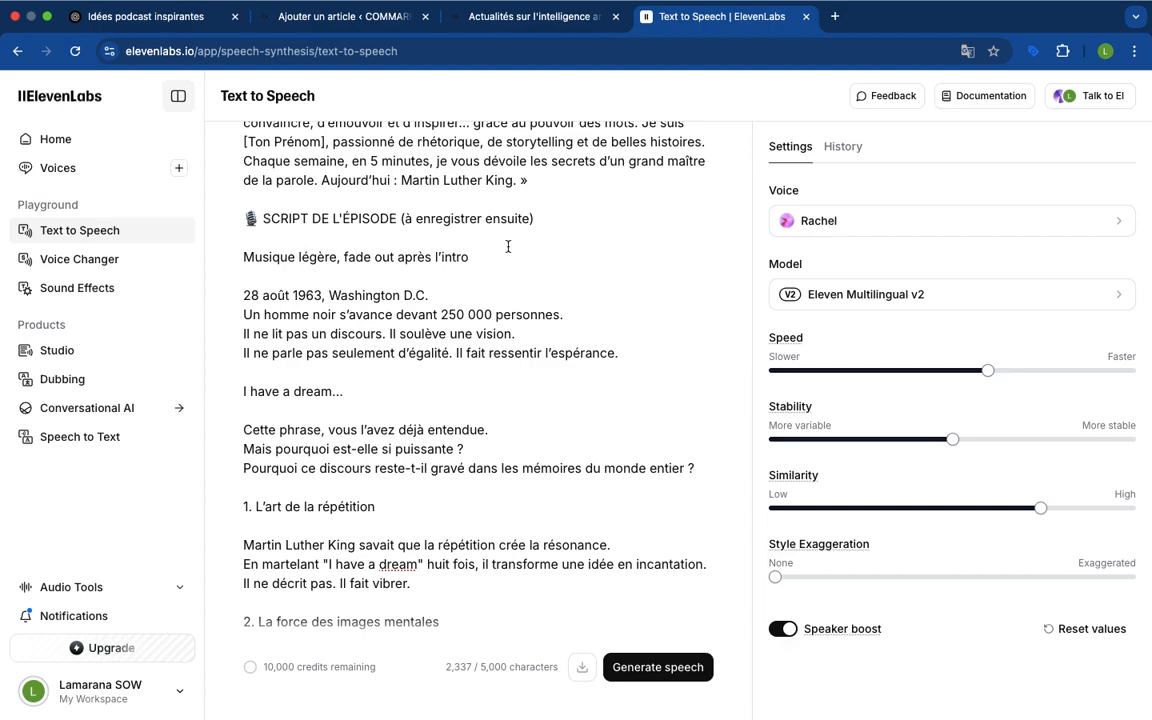
{"action": "left_click_drag", "start_coordinate": [545, 217], "coordinate": [241, 218]}
{"action": "key", "text": "BackSpace"}
{"action": "key", "text": "BackSpace"}
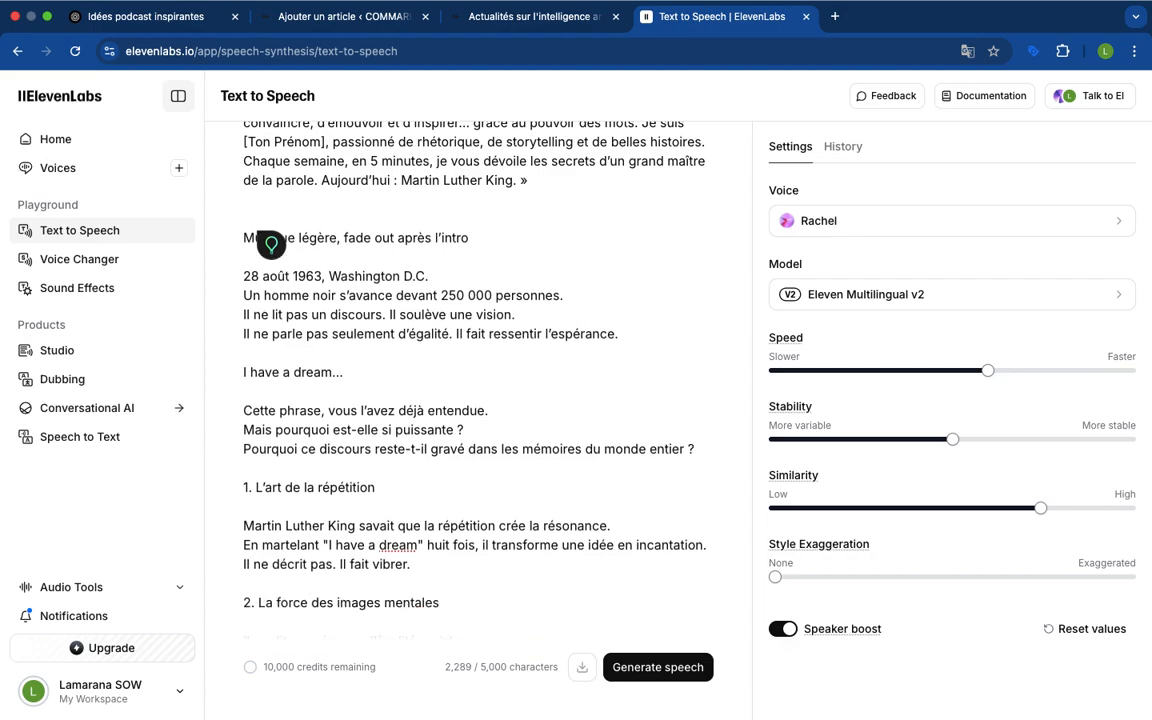
{"action": "key", "text": "BackSpace"}
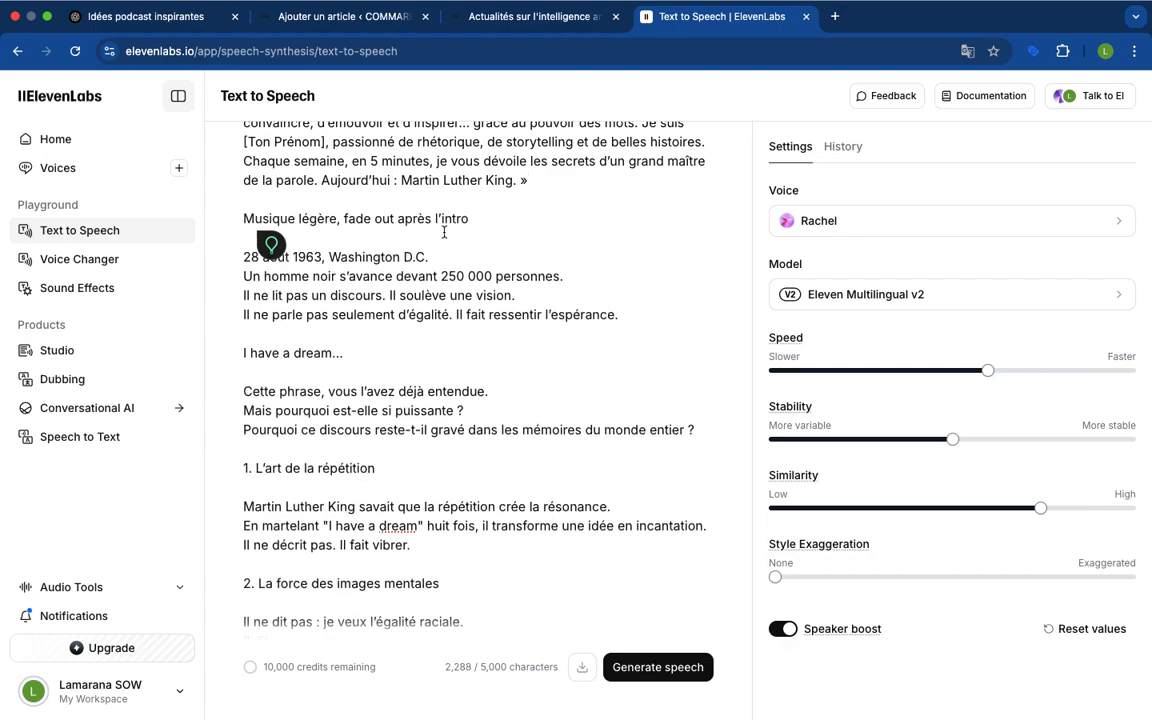
Remove the opening guillemet in front of "Bienvenue dans Les Maîtres du Verbe"
{"action": "scroll", "coordinate": [306, 239], "scroll_direction": "up", "scroll_amount": 3}
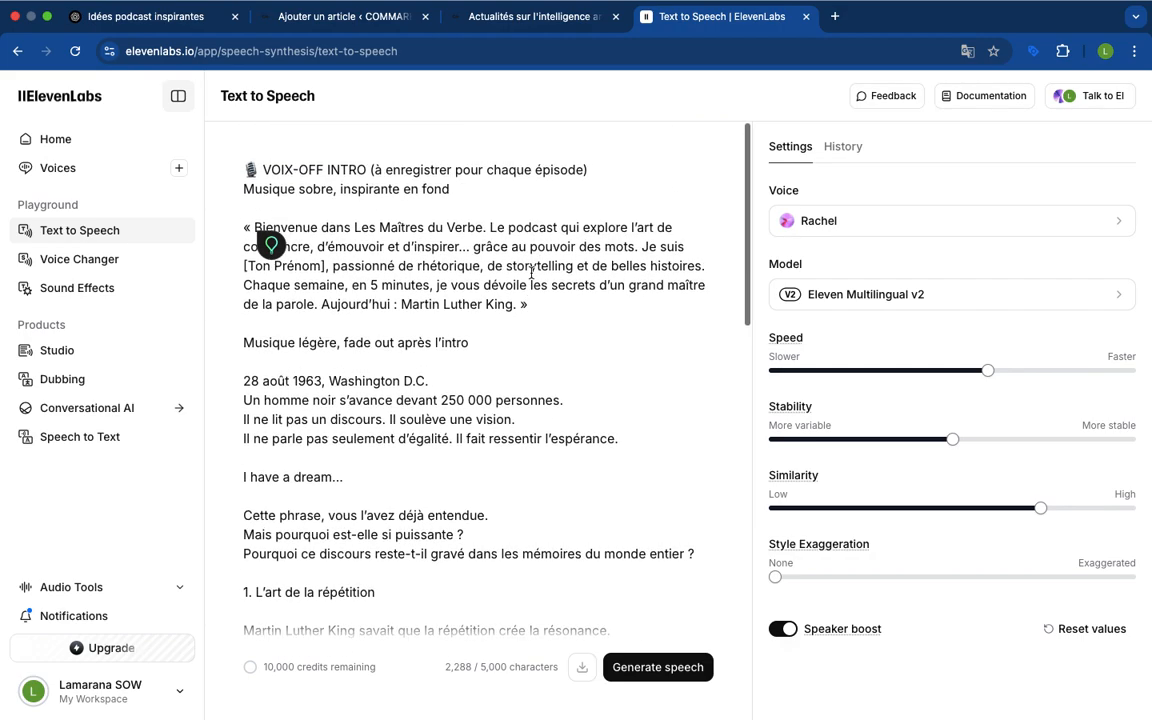
{"action": "left_click", "coordinate": [254, 226]}
{"action": "key", "text": "BackSpace"}
{"action": "key", "text": "BackSpace"}
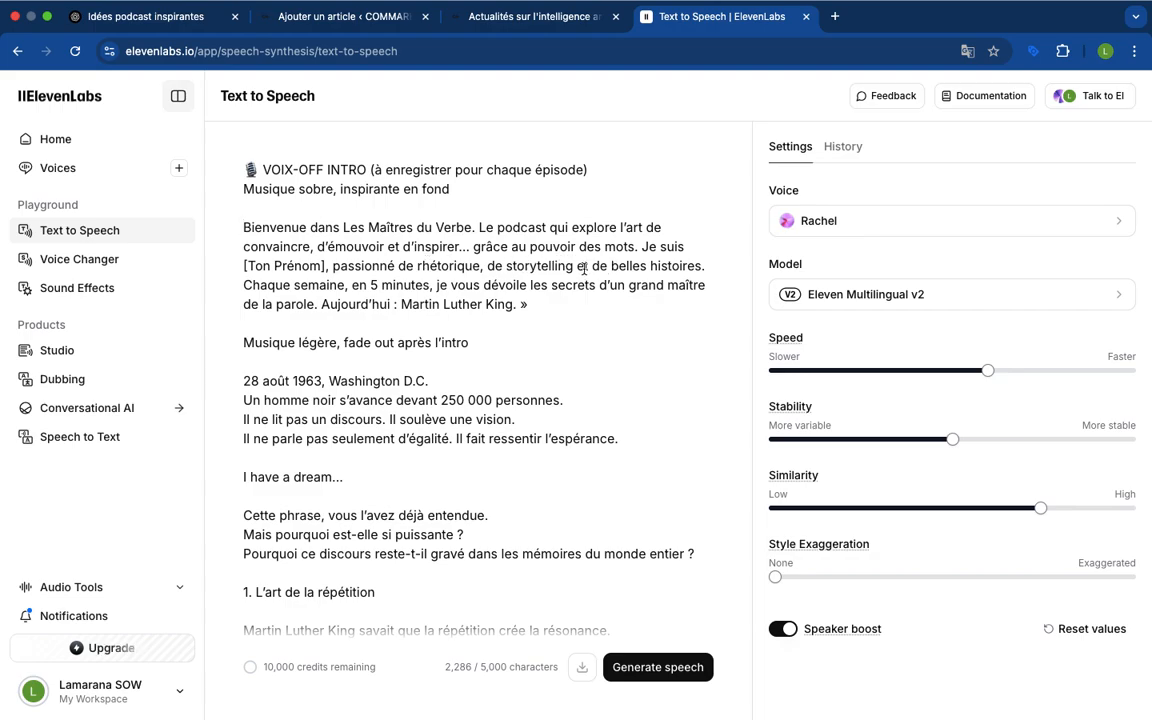
Replace the "Ton Prénom" placeholder in the introduction with the presenter's first name
{"action": "left_click_drag", "start_coordinate": [320, 264], "coordinate": [250, 265]}
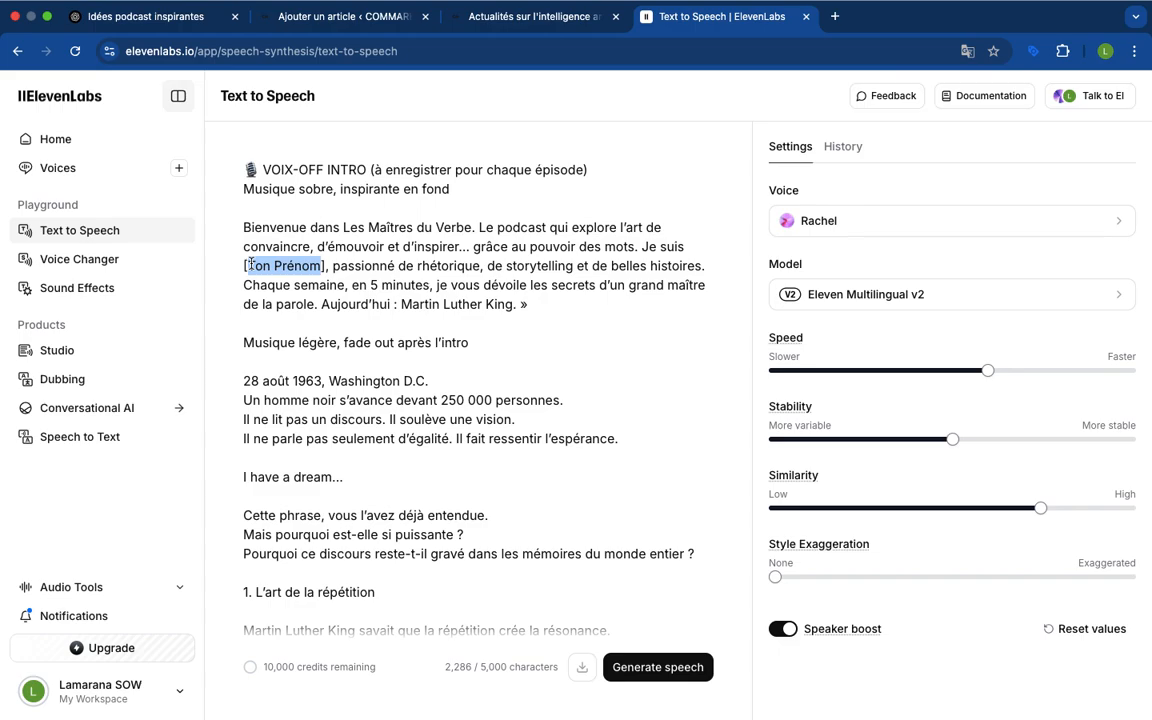
{"action": "type", "text": "Ma"}
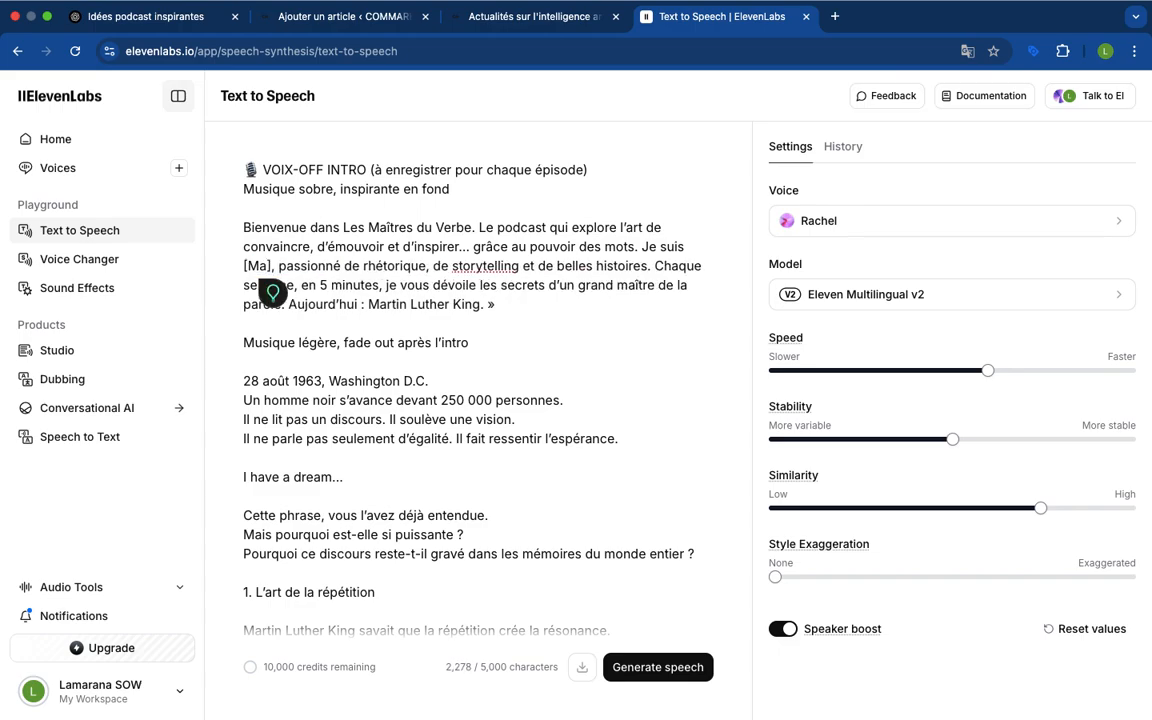
{"action": "type", "text": "madou"}
{"action": "key", "text": "BackSpace"}
{"action": "key", "text": "BackSpace"}
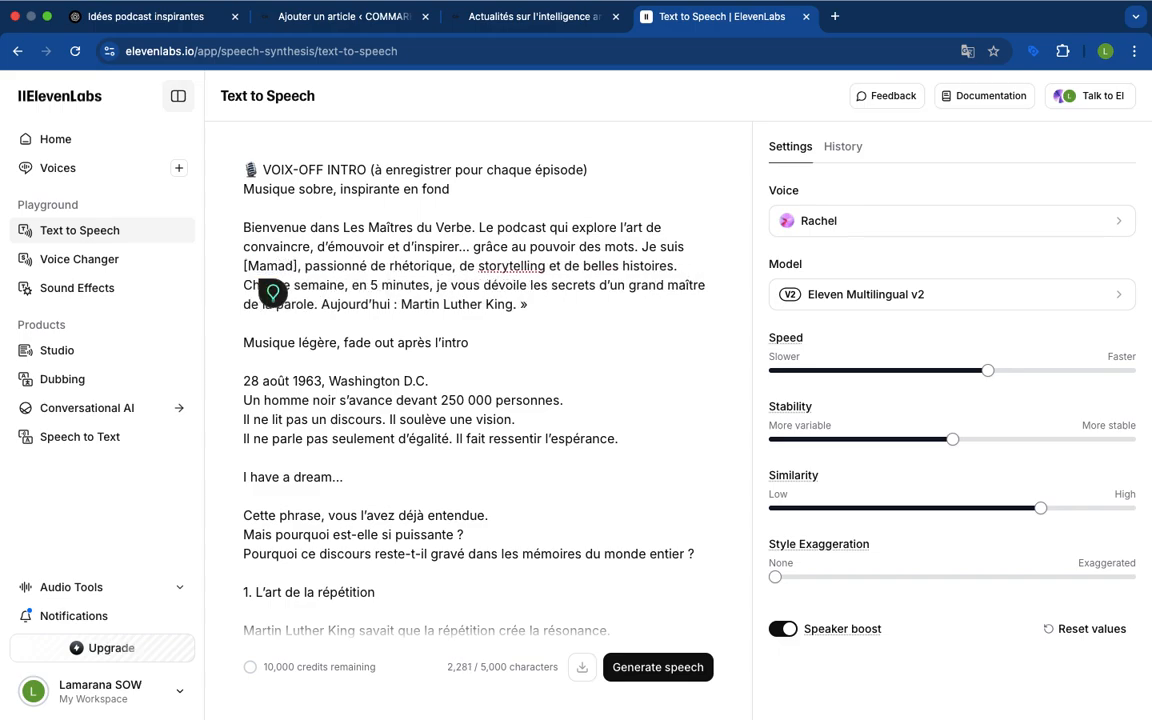
{"action": "key", "text": "BackSpace"}
{"action": "key", "text": "BackSpace"}
{"action": "key", "text": "BackSpace"}
{"action": "key", "text": "BackSpace"}
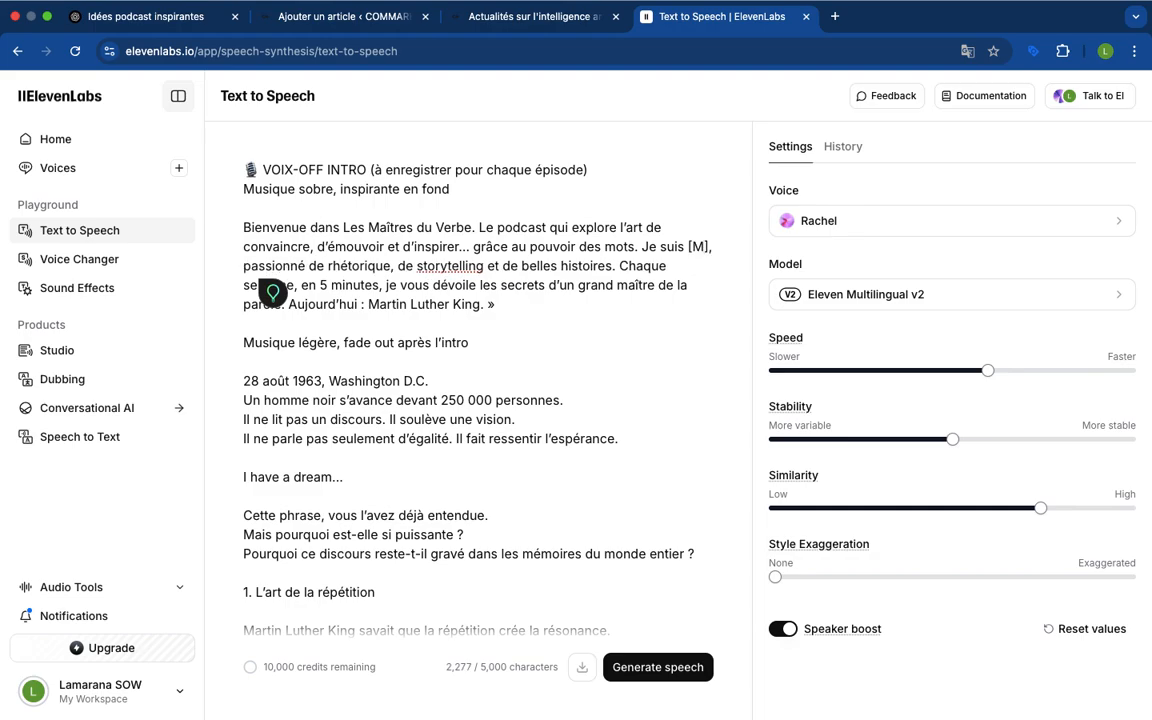
{"action": "key", "text": "BackSpace"}
{"action": "type", "text": "Lamara"}
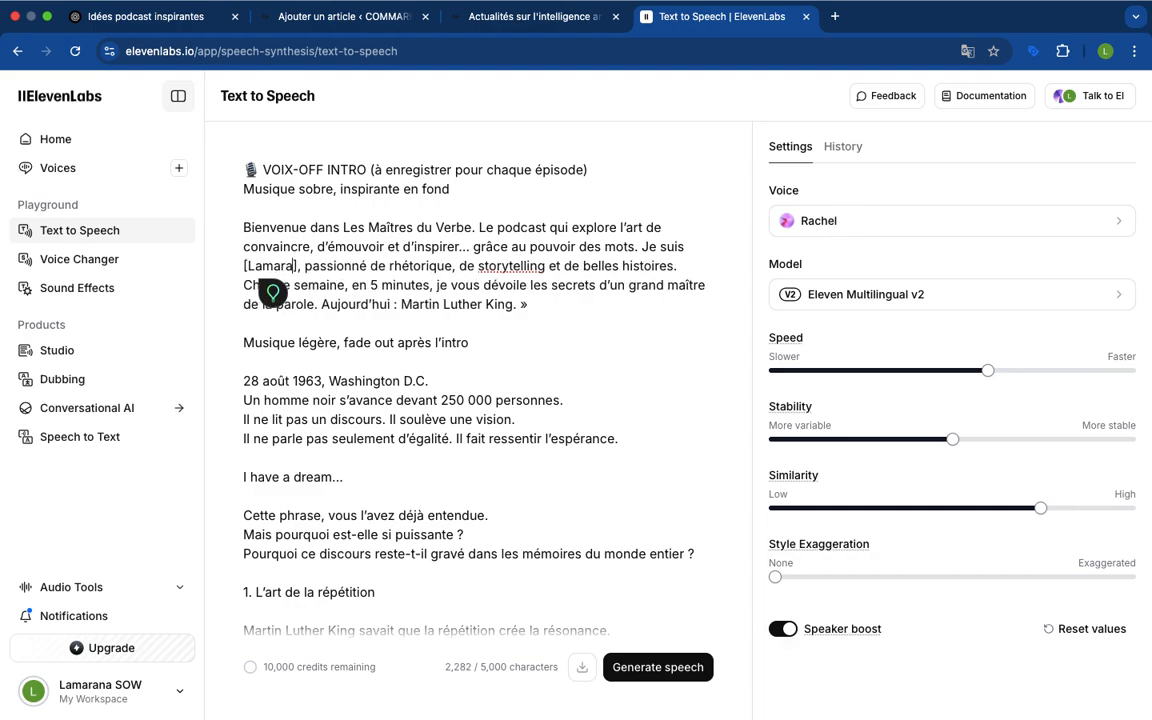
{"action": "type", "text": "na"}
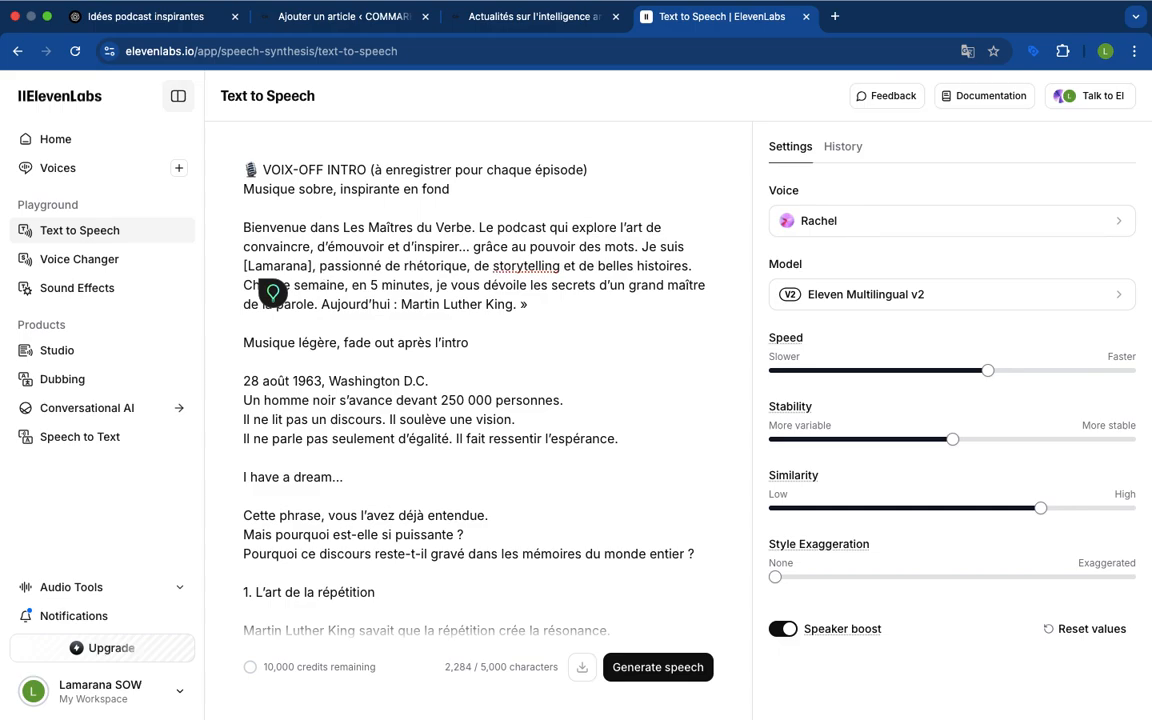
{"action": "type", "text": " sow"}
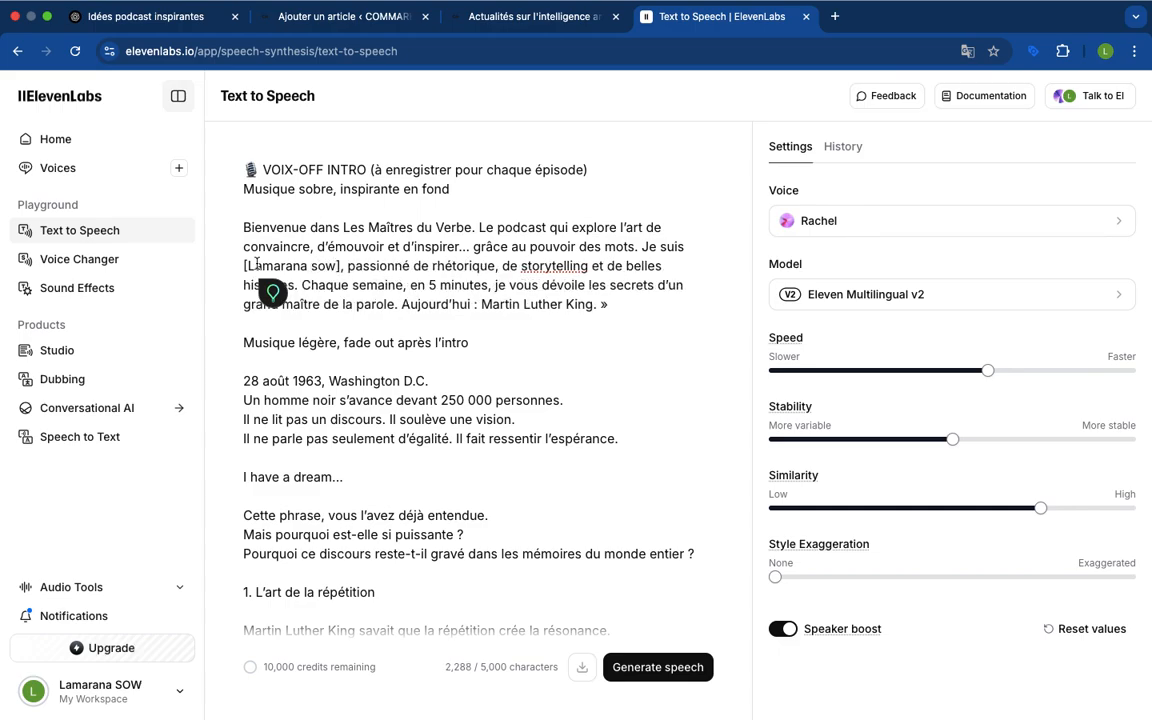
Add the presenter's surname in capitals after the first name and remove the square brackets around the full name
{"action": "key", "text": "BackSpace"}
{"action": "key", "text": "BackSpace"}
{"action": "key", "text": "BackSpace"}
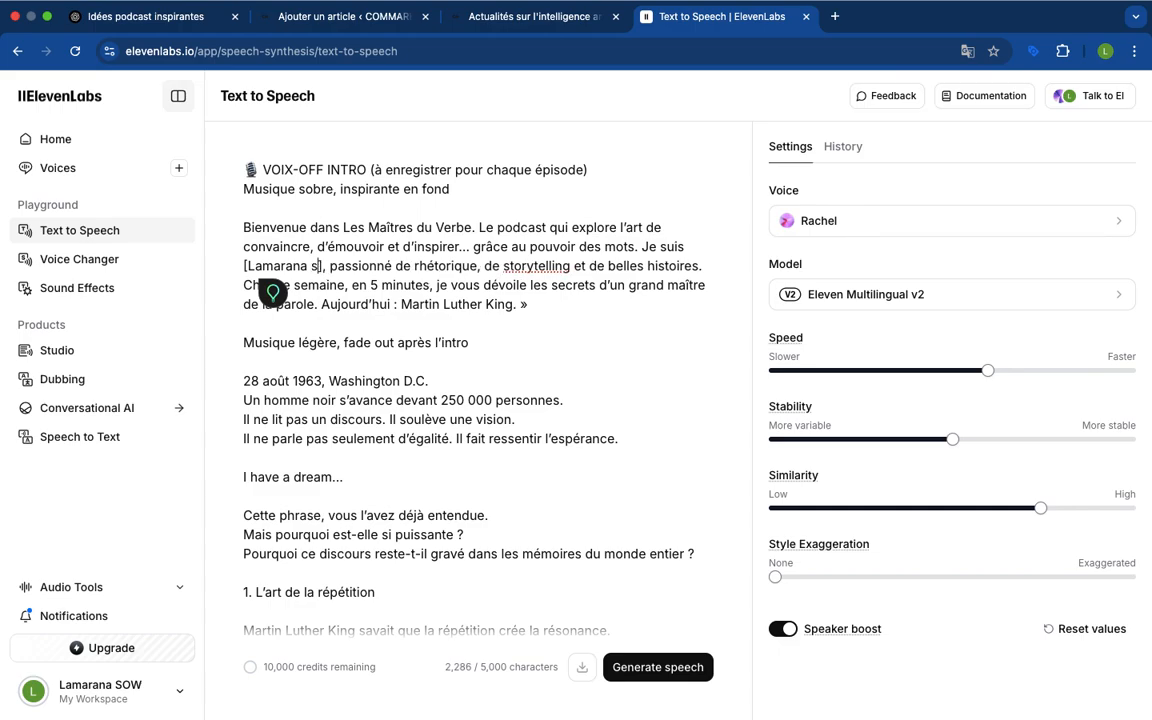
{"action": "type", "text": "sow"}
{"action": "key", "text": "BackSpace"}
{"action": "key", "text": "BackSpace"}
{"action": "key", "text": "BackSpace"}
{"action": "type", "text": "SOW"}
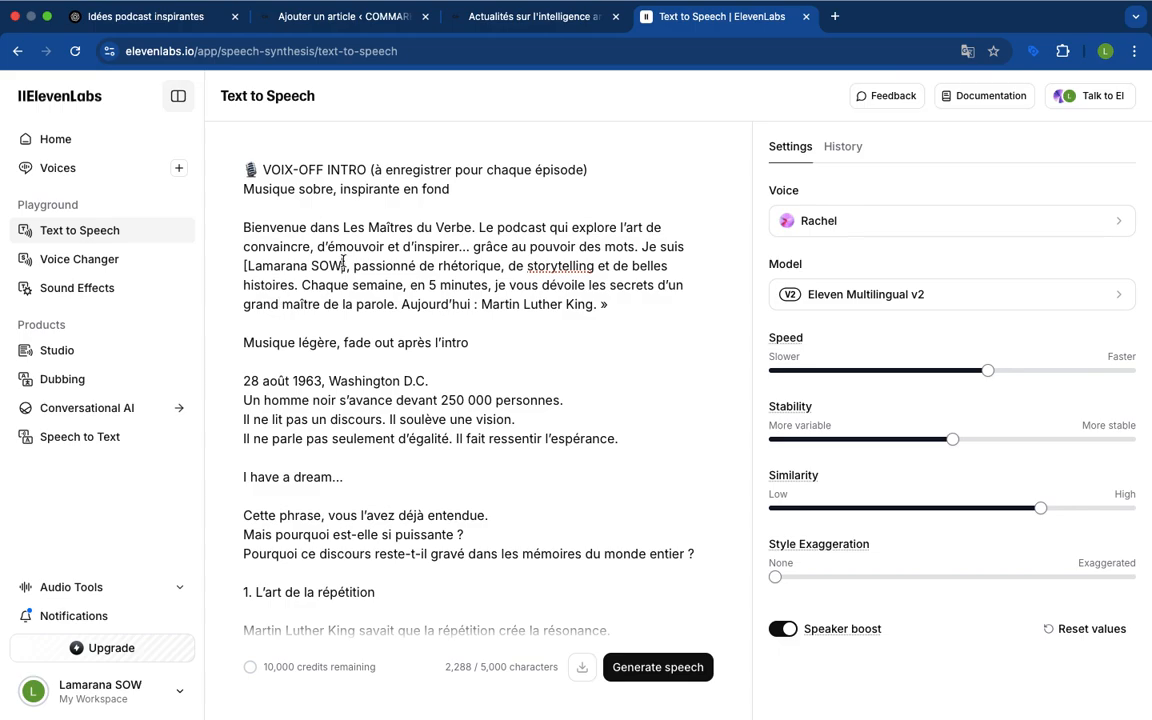
{"action": "key", "text": "Delete"}
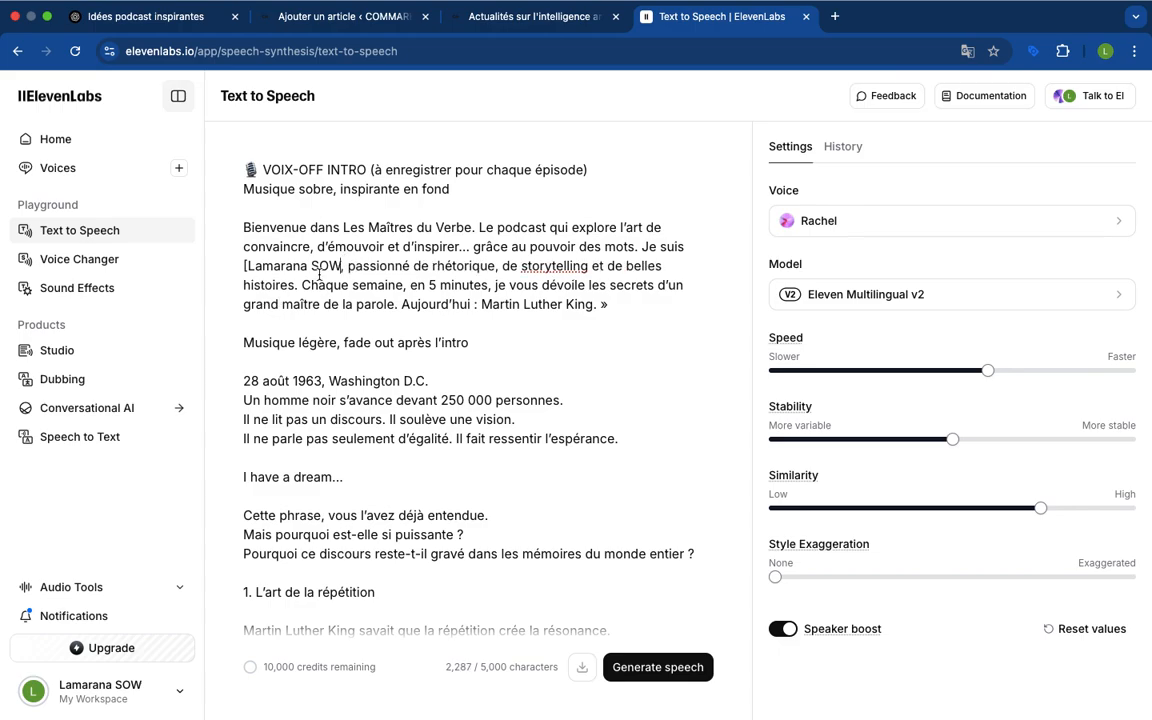
{"action": "key", "text": "Delete"}
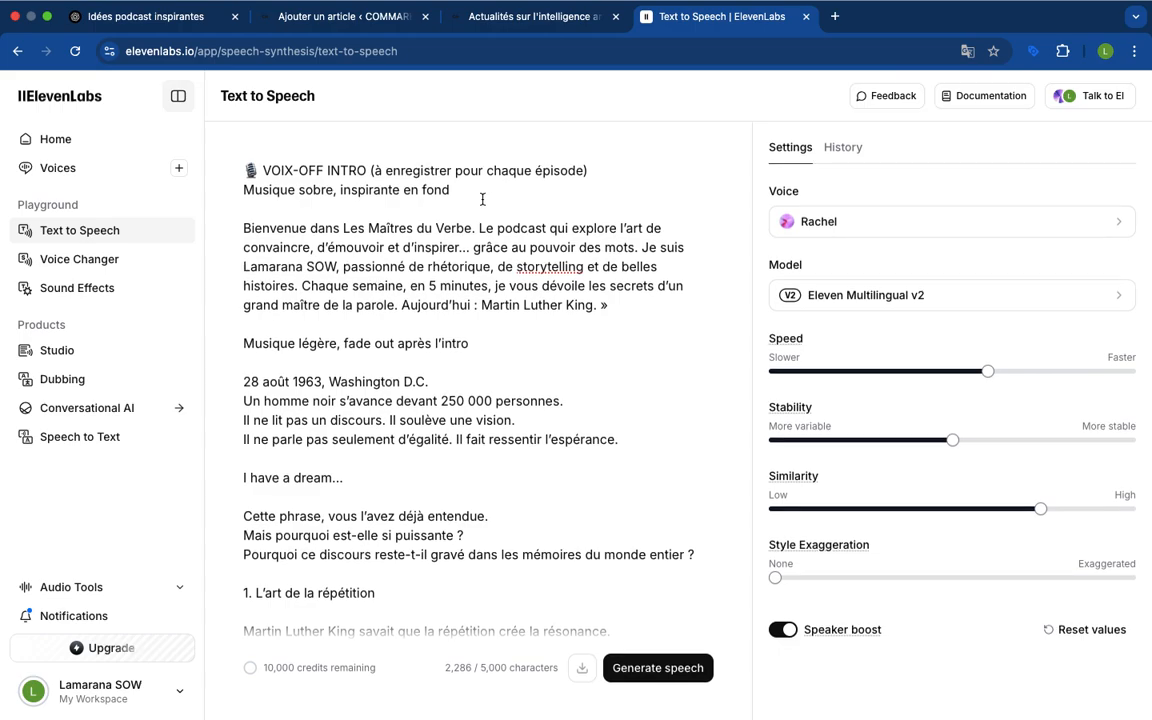
Delete the "VOIX-OFF INTRO" and "Musique sobre, inspirante en fond" lines with their blank lines, plus the guillemet closing the introduction
{"action": "left_click_drag", "start_coordinate": [461, 190], "coordinate": [243, 162]}
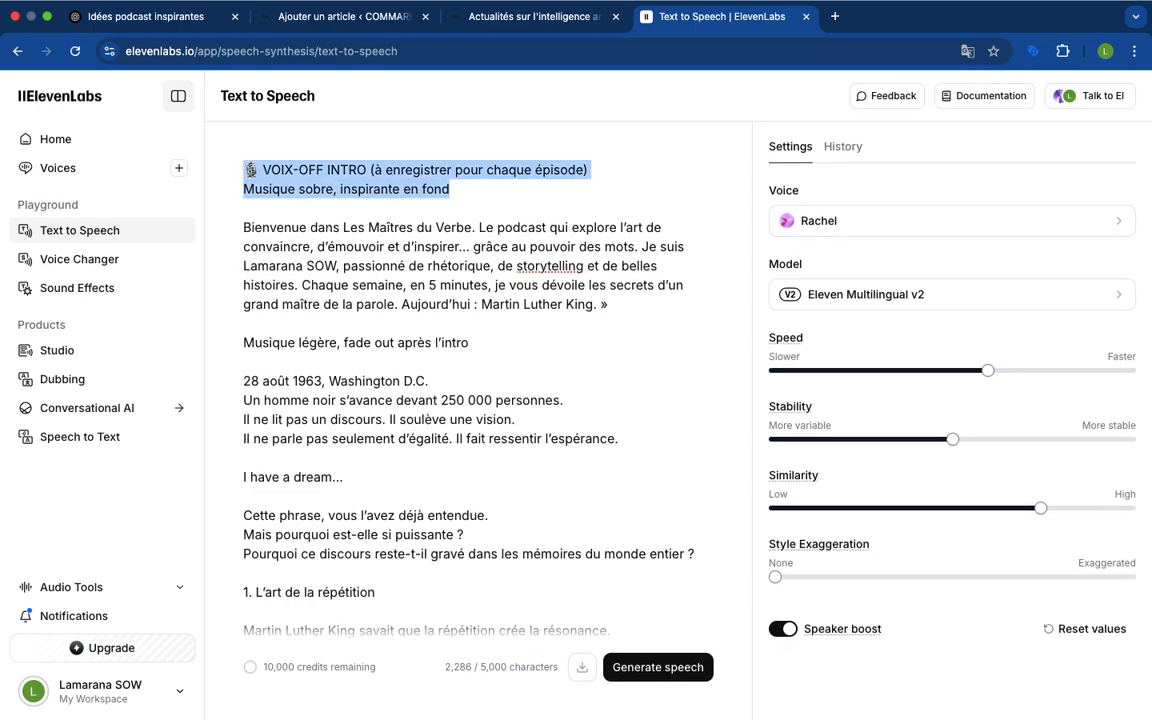
{"action": "key", "text": "BackSpace"}
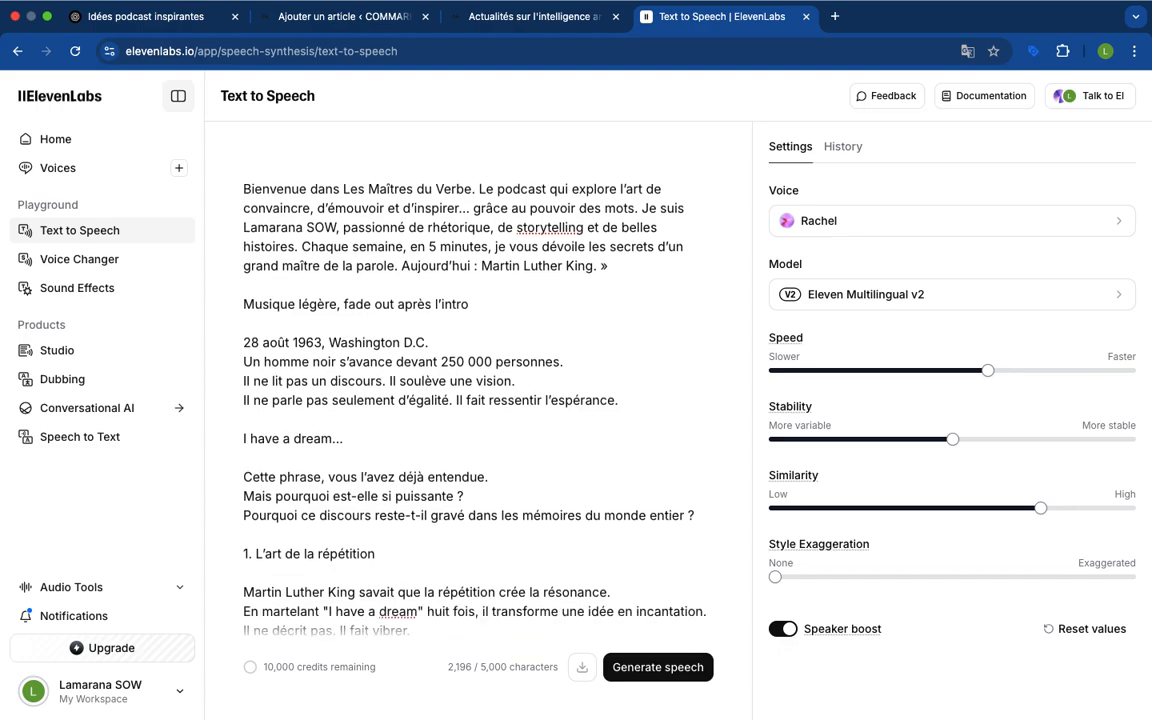
{"action": "key", "text": "BackSpace"}
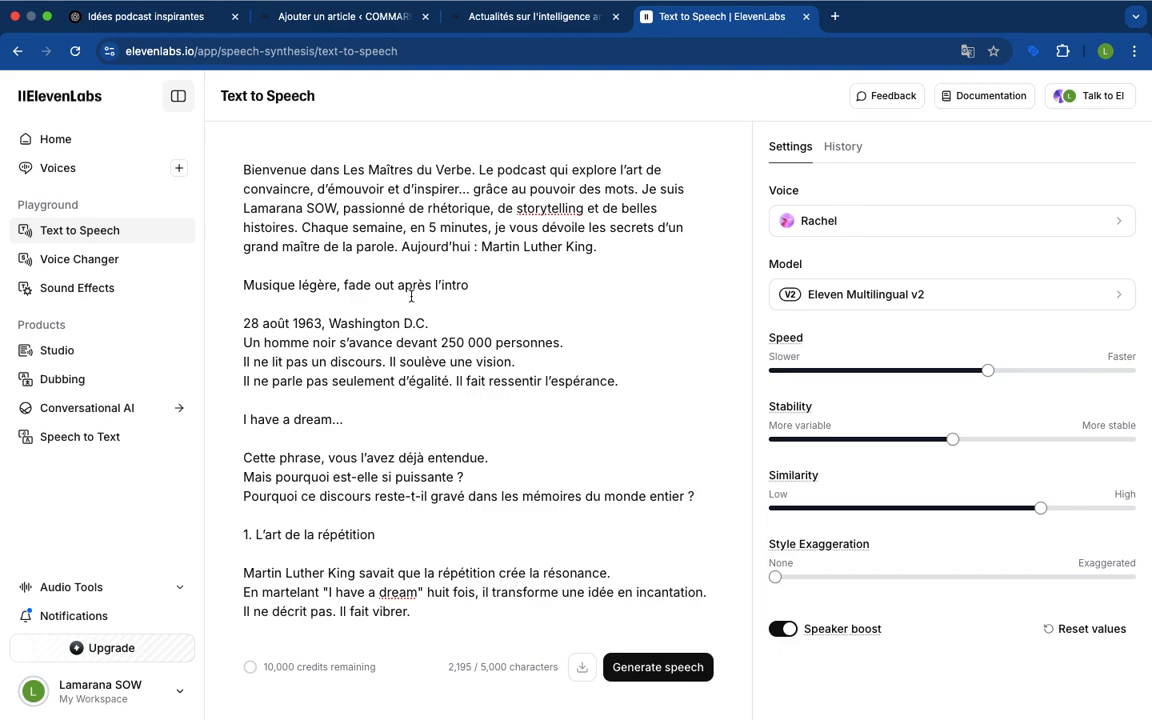
Delete the "Musique légère, fade out après l'intro" line and the extra blank line before "28 août 1963, Washington D.C."
{"action": "scroll", "coordinate": [411, 297], "scroll_direction": "down", "scroll_amount": 1}
{"action": "left_click_drag", "start_coordinate": [468, 269], "coordinate": [301, 256]}
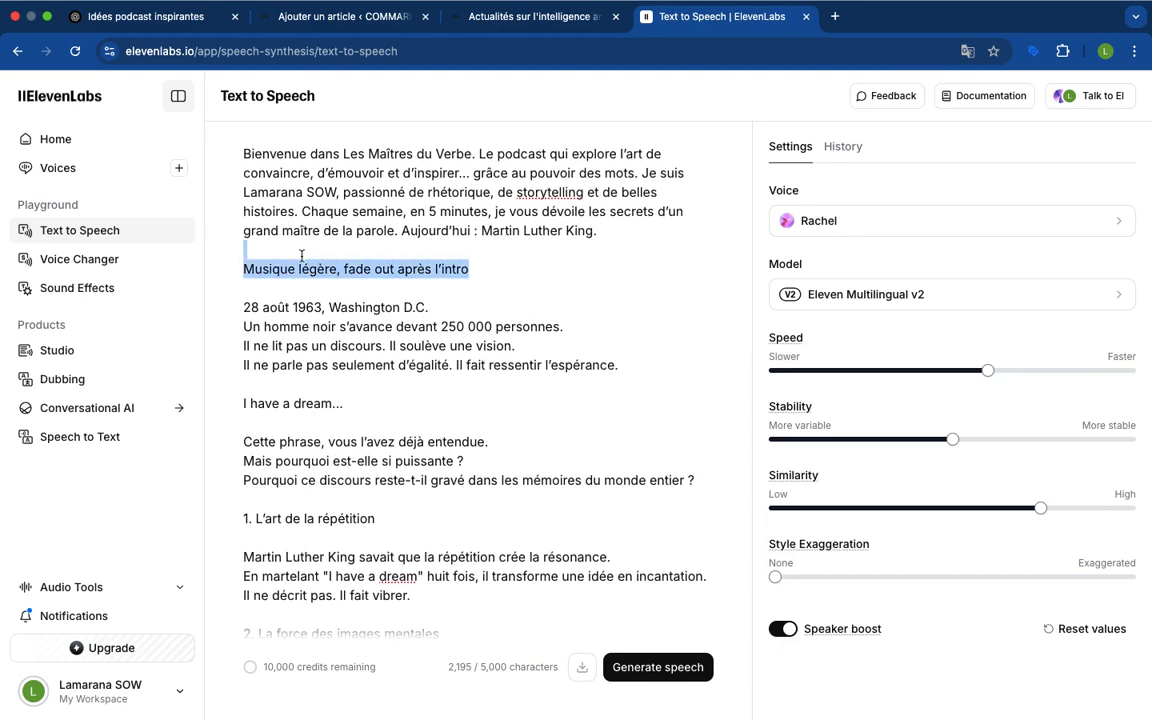
{"action": "key", "text": "BackSpace"}
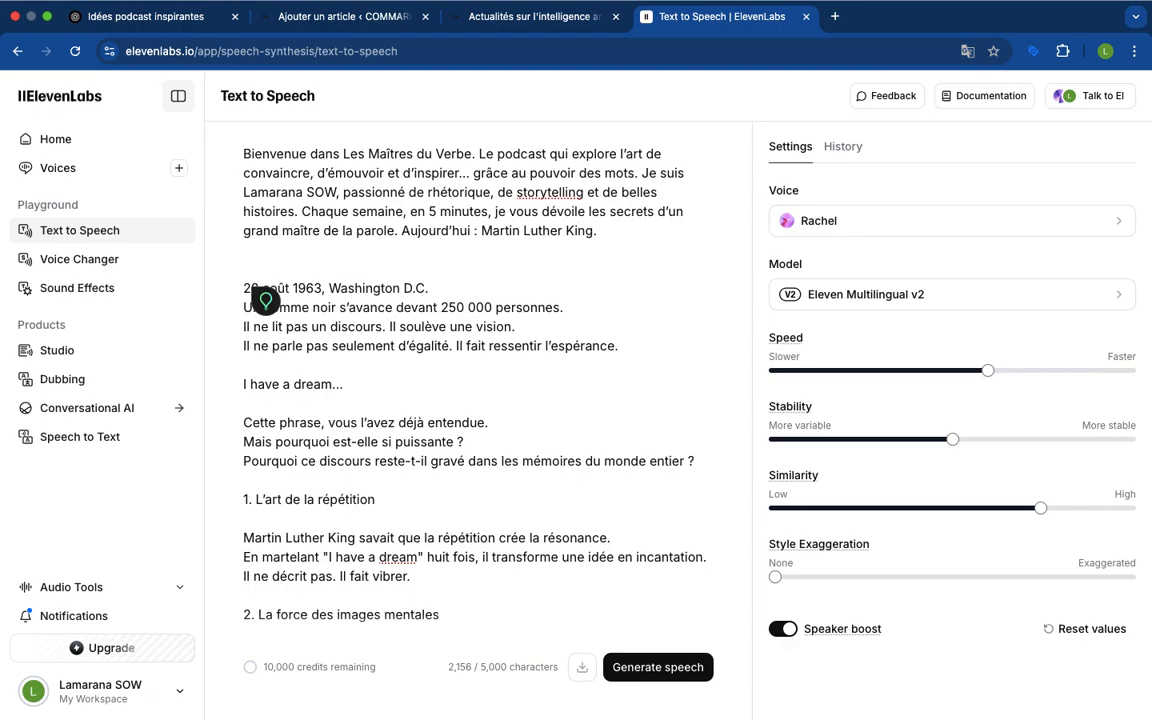
{"action": "key", "text": "BackSpace"}
Review the rest of the cleaned script from the "I have a dream…" line through to the closing "À bientôt."
{"action": "scroll", "coordinate": [581, 492], "scroll_direction": "down", "scroll_amount": 5}
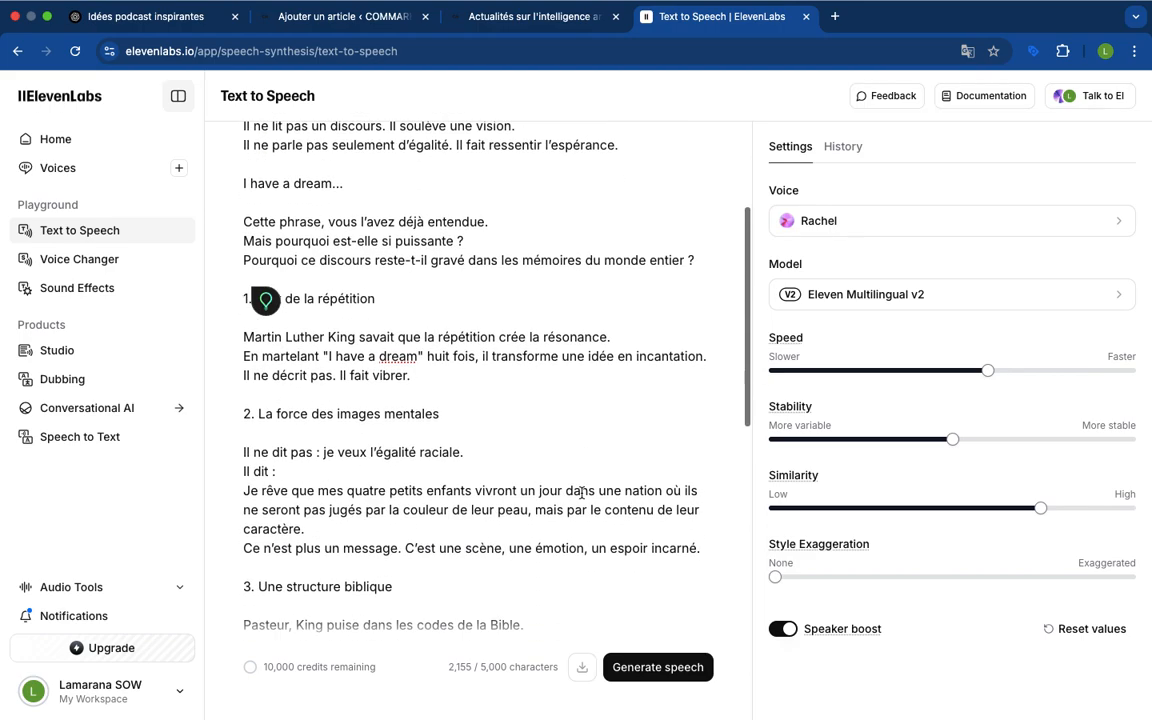
{"action": "scroll", "coordinate": [581, 492], "scroll_direction": "down", "scroll_amount": 8}
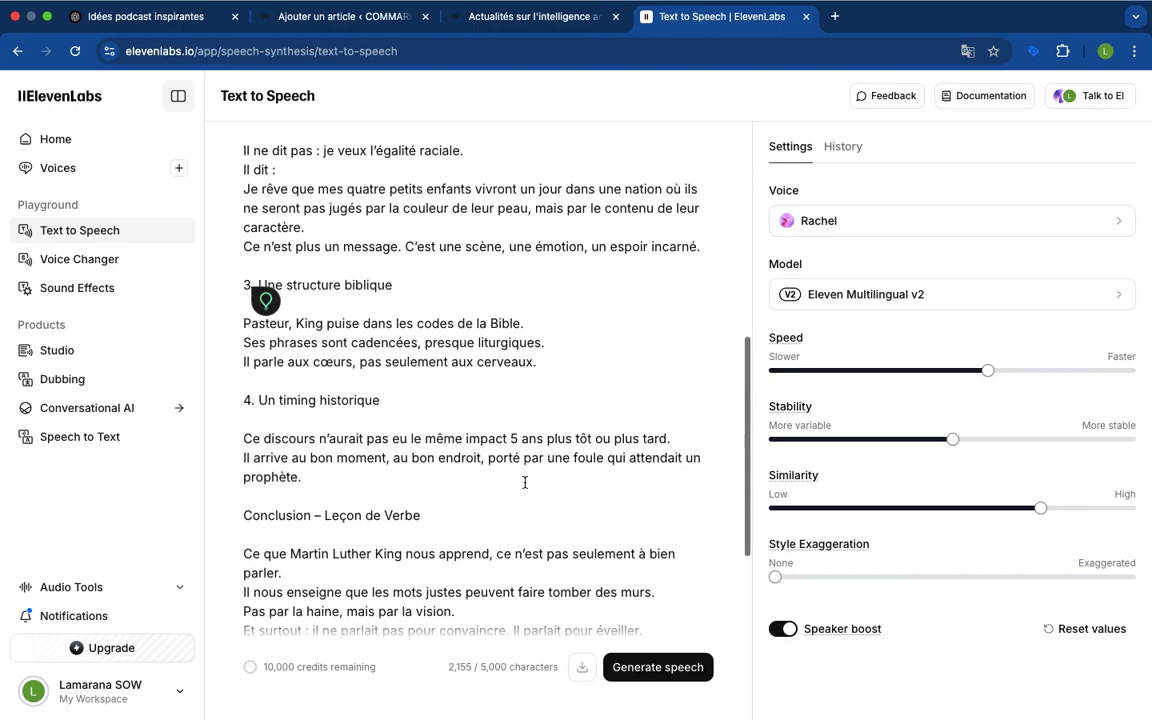
{"action": "scroll", "coordinate": [525, 483], "scroll_direction": "down", "scroll_amount": 1}
{"action": "scroll", "coordinate": [525, 483], "scroll_direction": "up", "scroll_amount": 3}
{"action": "scroll", "coordinate": [525, 483], "scroll_direction": "down", "scroll_amount": 5}
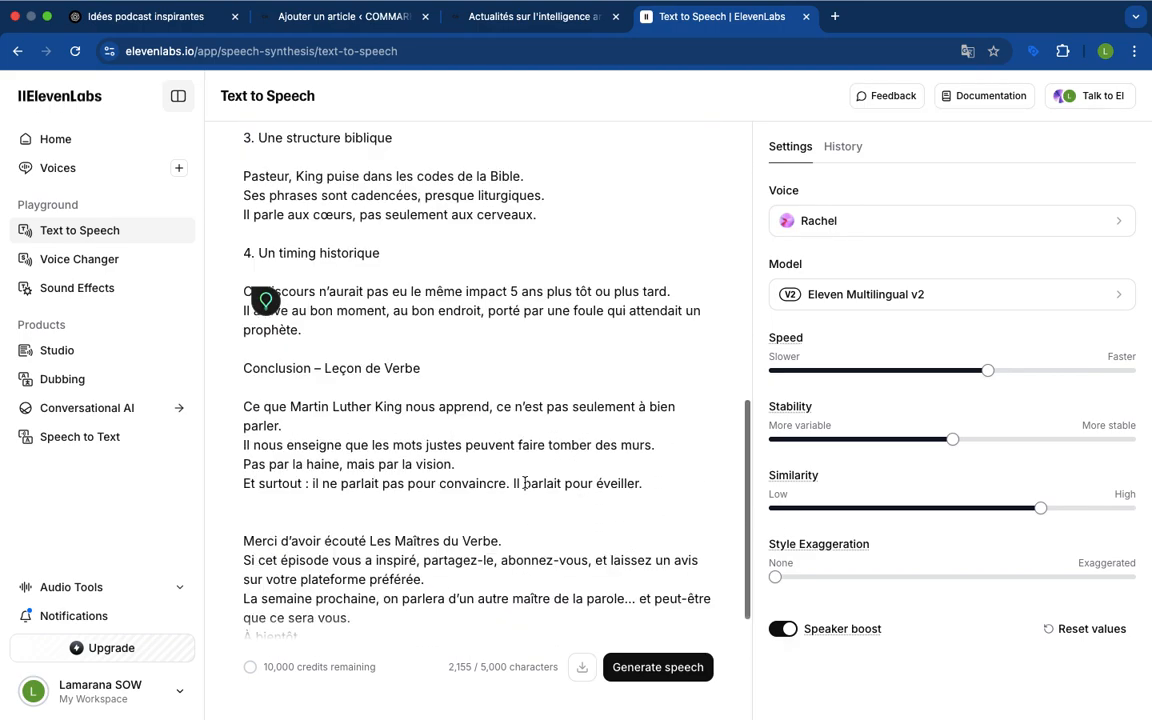
{"action": "scroll", "coordinate": [525, 483], "scroll_direction": "down", "scroll_amount": 1}
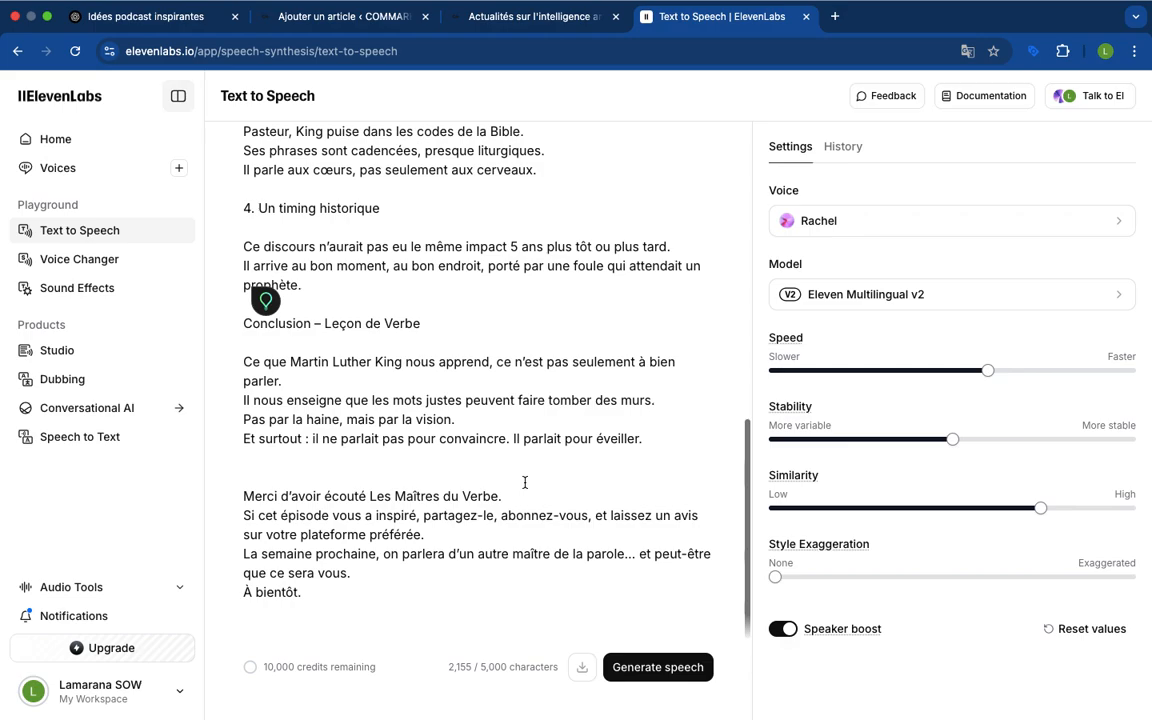
Open the voice selection and play the previews of Nicolas - Narration, Martin Dupont Intime and Audrey, raising the audio volume
{"action": "left_click", "coordinate": [946, 228]}
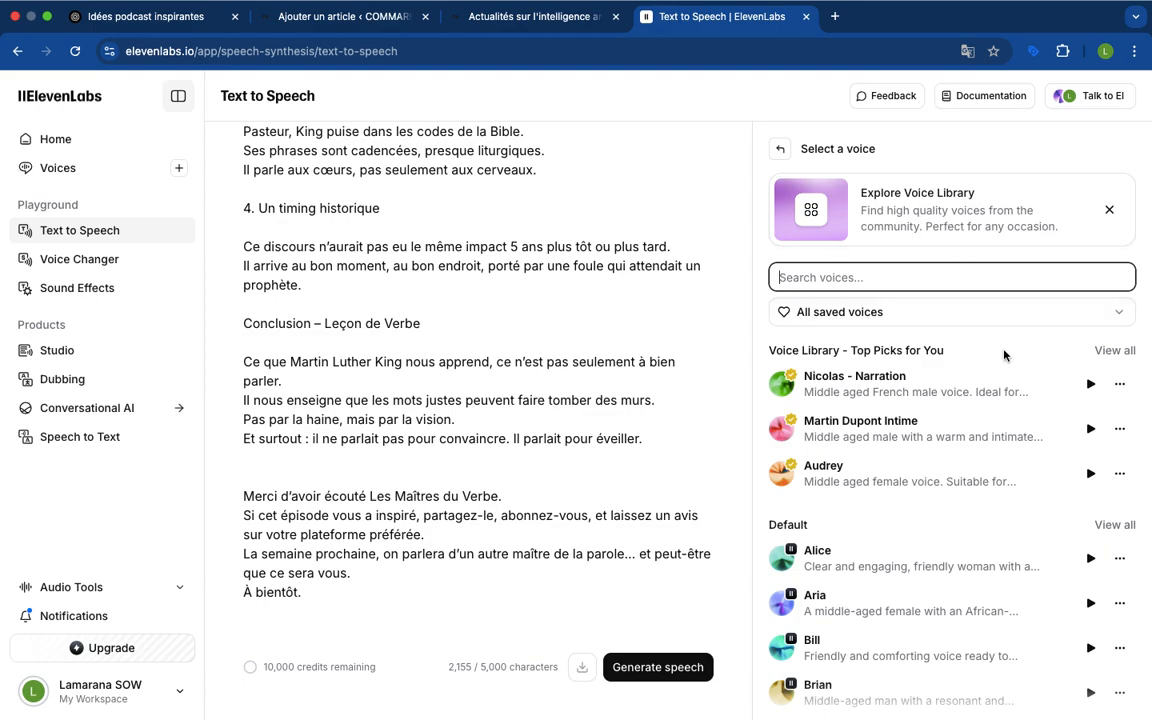
{"action": "left_click", "coordinate": [1089, 386]}
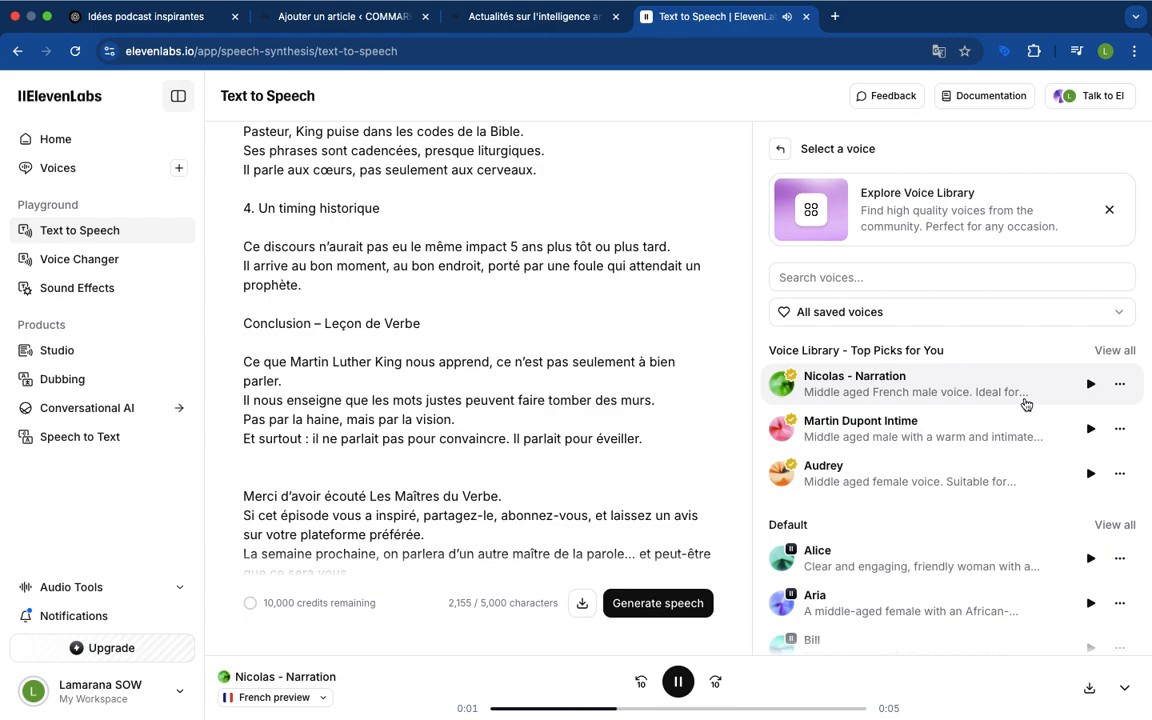
{"action": "key", "text": "XF86AudioRaiseVolume"}
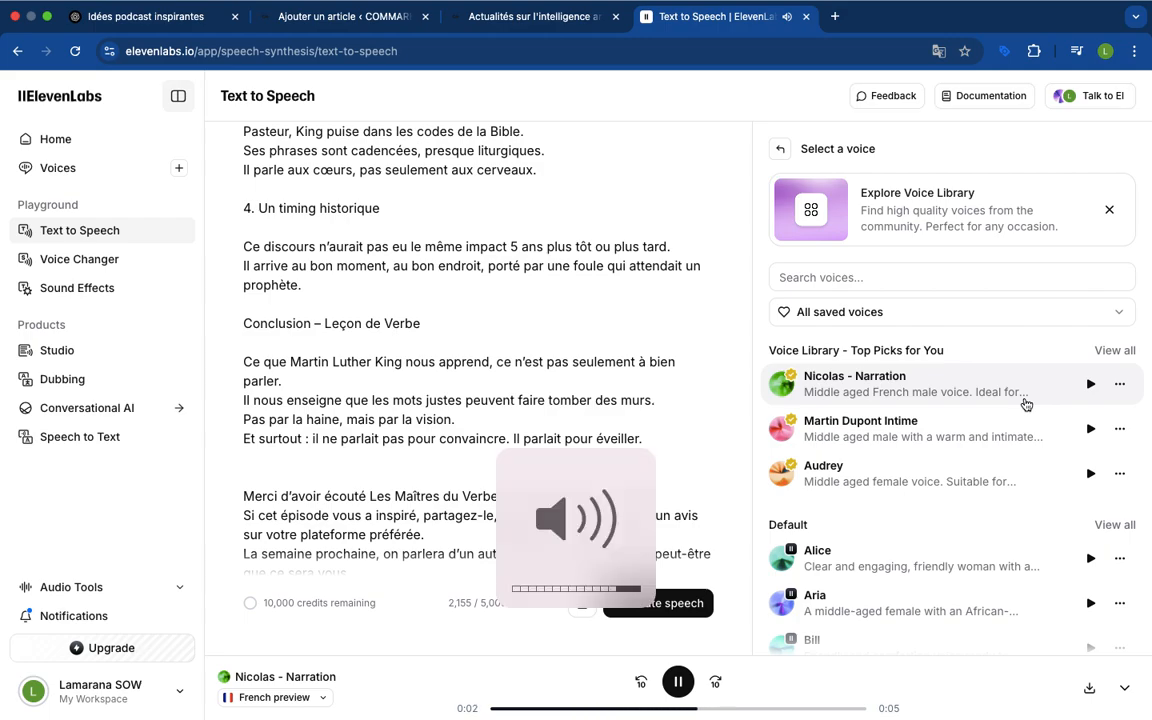
{"action": "left_click", "coordinate": [1090, 437]}
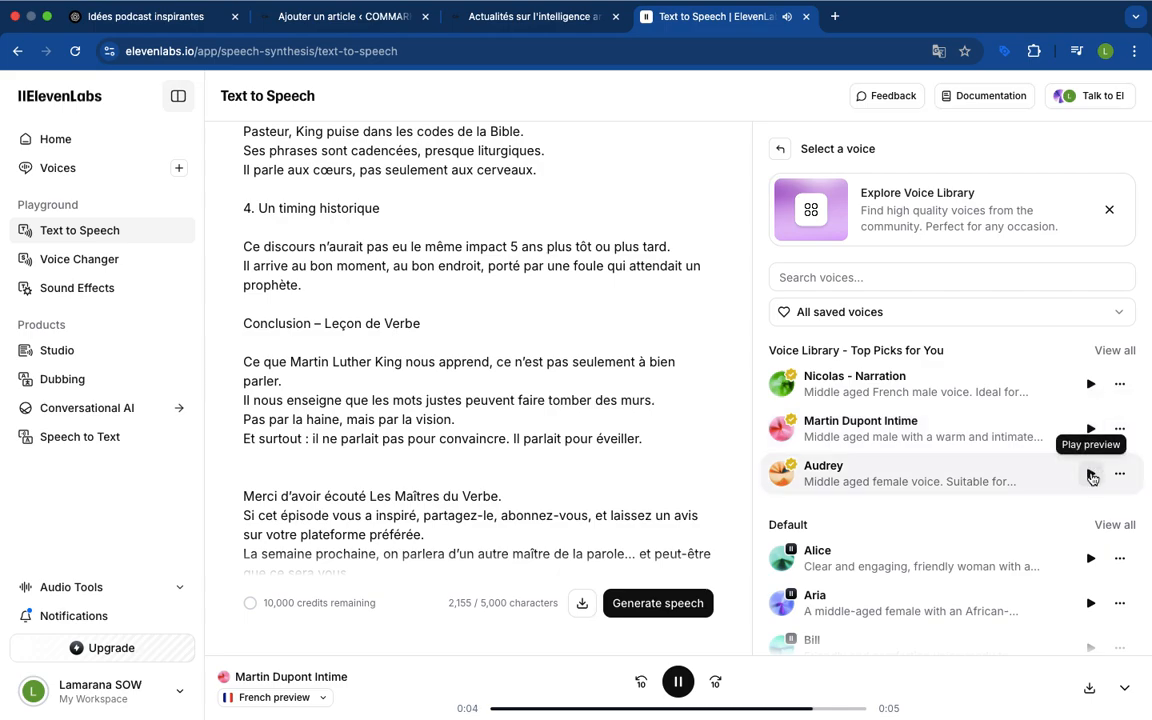
{"action": "left_click", "coordinate": [1090, 474]}
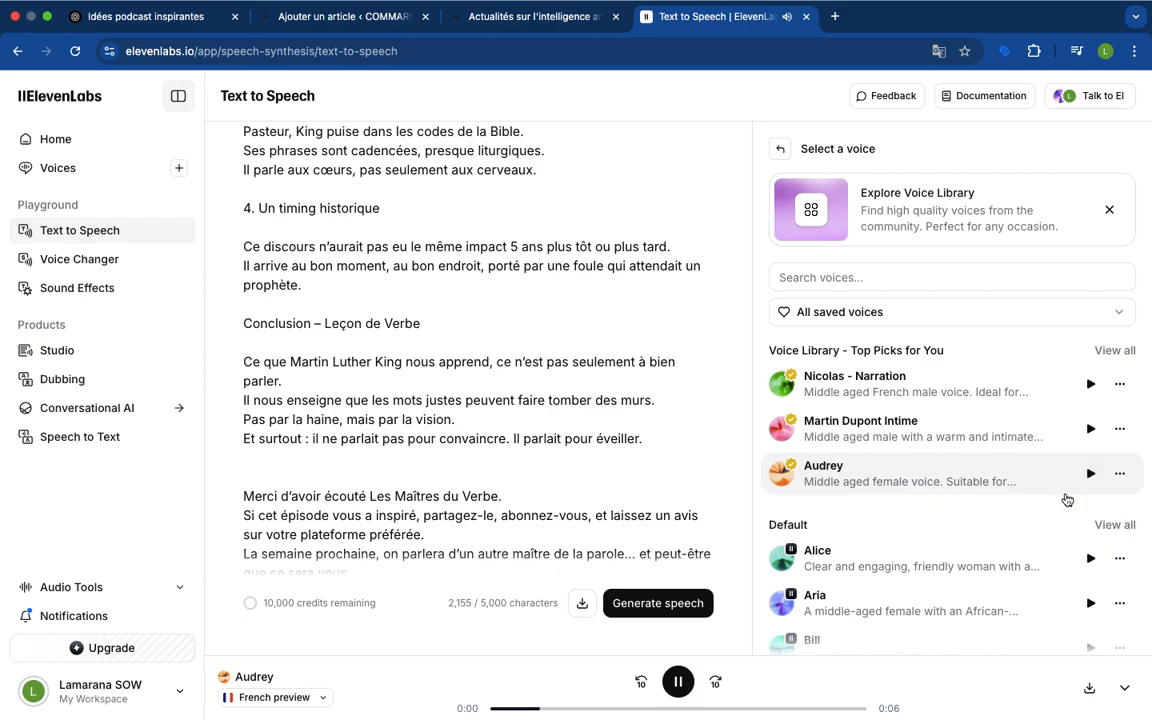
Play the preview of the default voice Bill, and replay Audrey's preview to compare
{"action": "scroll", "coordinate": [1021, 528], "scroll_direction": "down", "scroll_amount": 1}
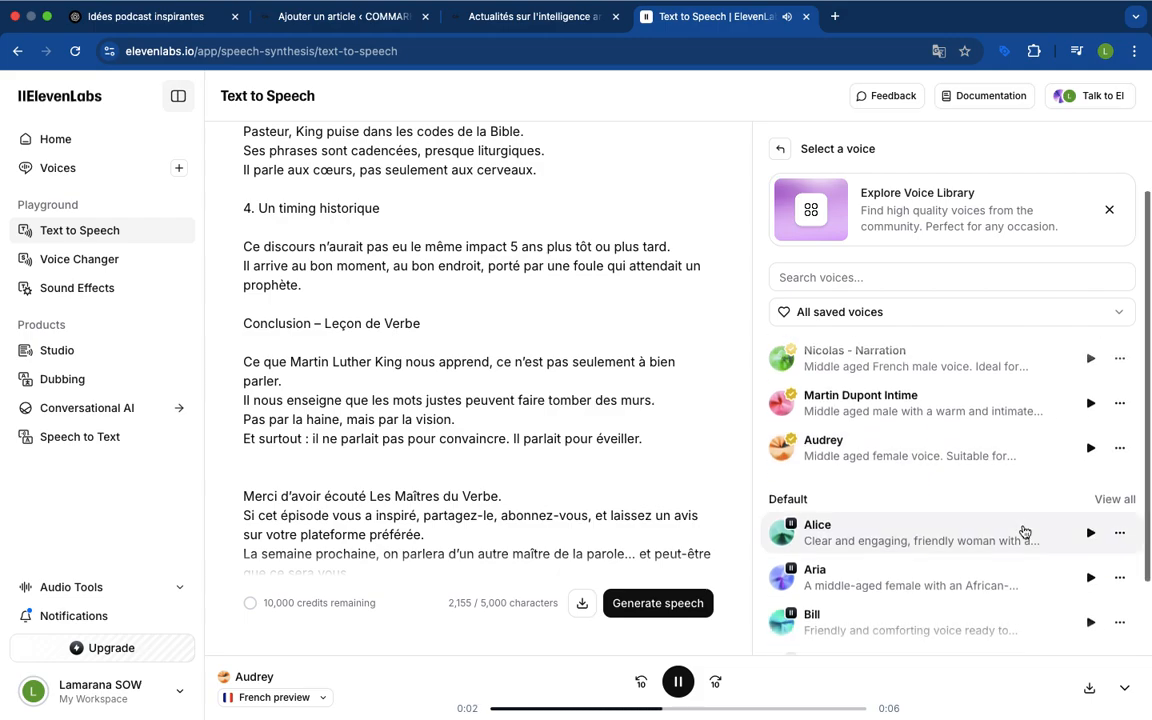
{"action": "scroll", "coordinate": [1044, 545], "scroll_direction": "down", "scroll_amount": 1}
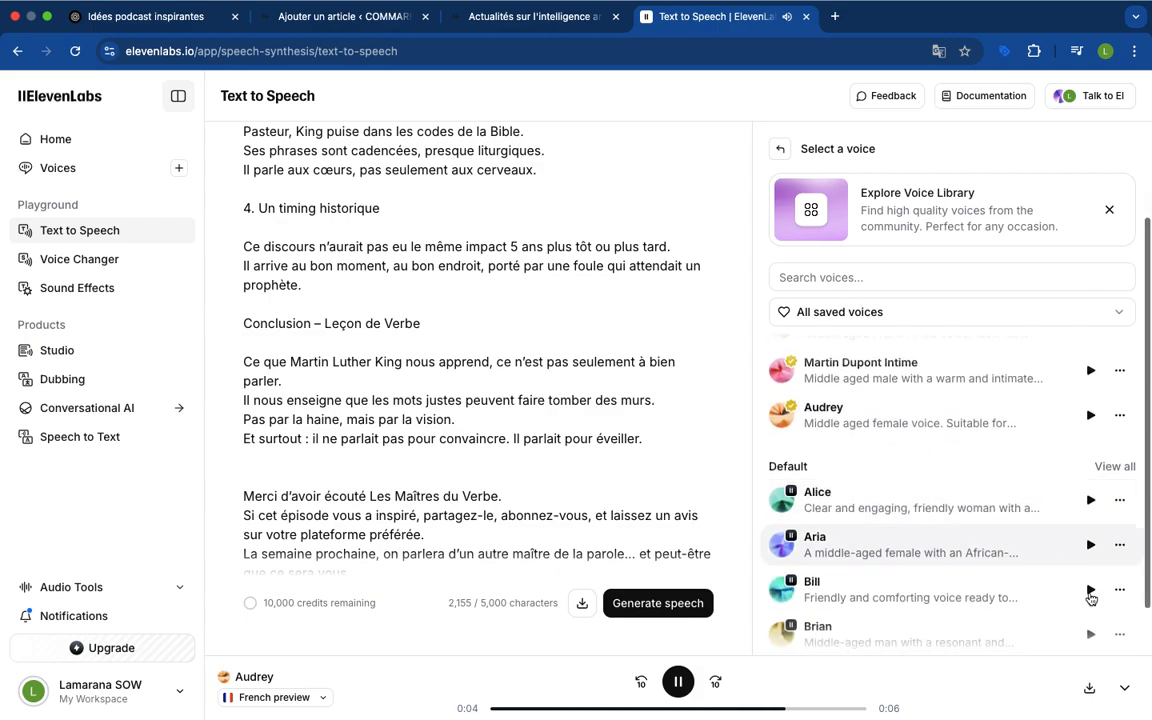
{"action": "left_click", "coordinate": [1091, 591]}
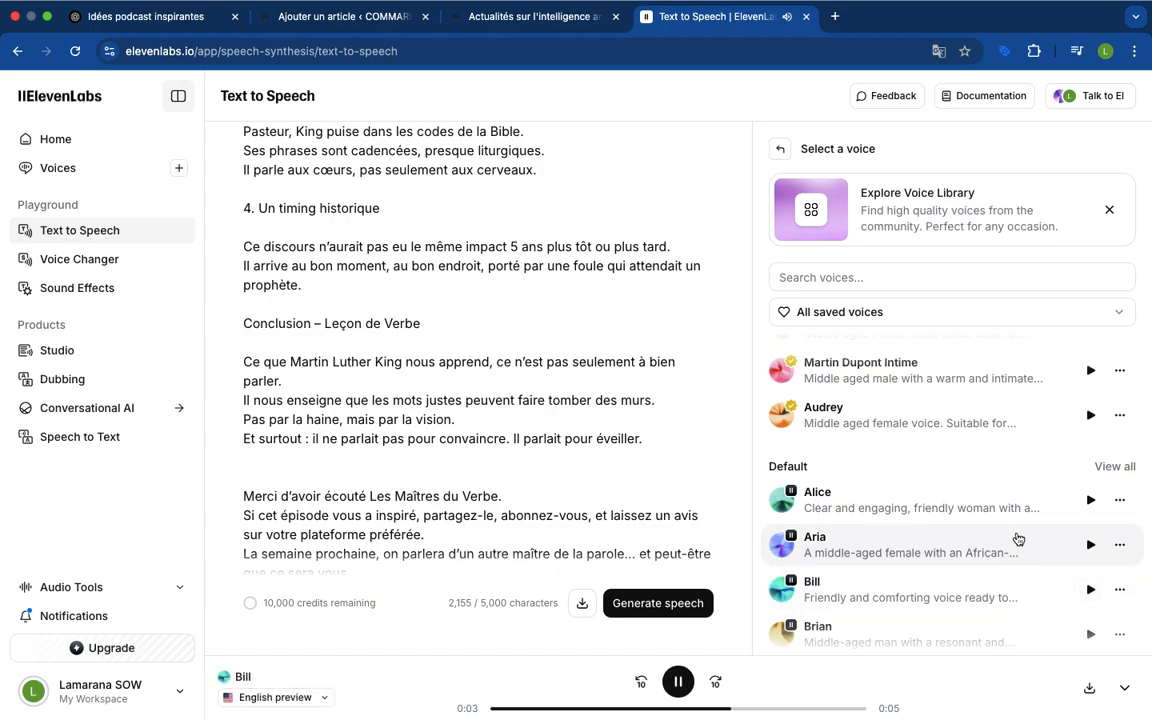
{"action": "scroll", "coordinate": [1016, 540], "scroll_direction": "up", "scroll_amount": 1}
{"action": "left_click", "coordinate": [1089, 445]}
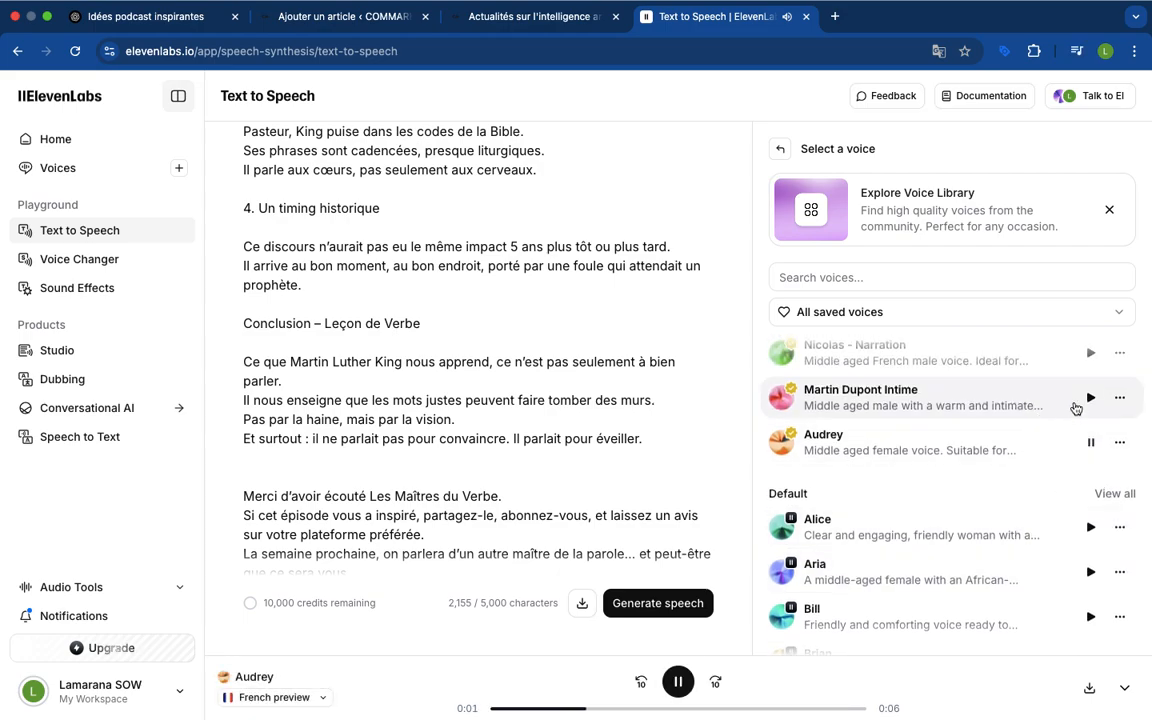
Replay the preview of the Nicolas - Narration voice and add it to My Voices as the voice for the script
{"action": "left_click", "coordinate": [1091, 358]}
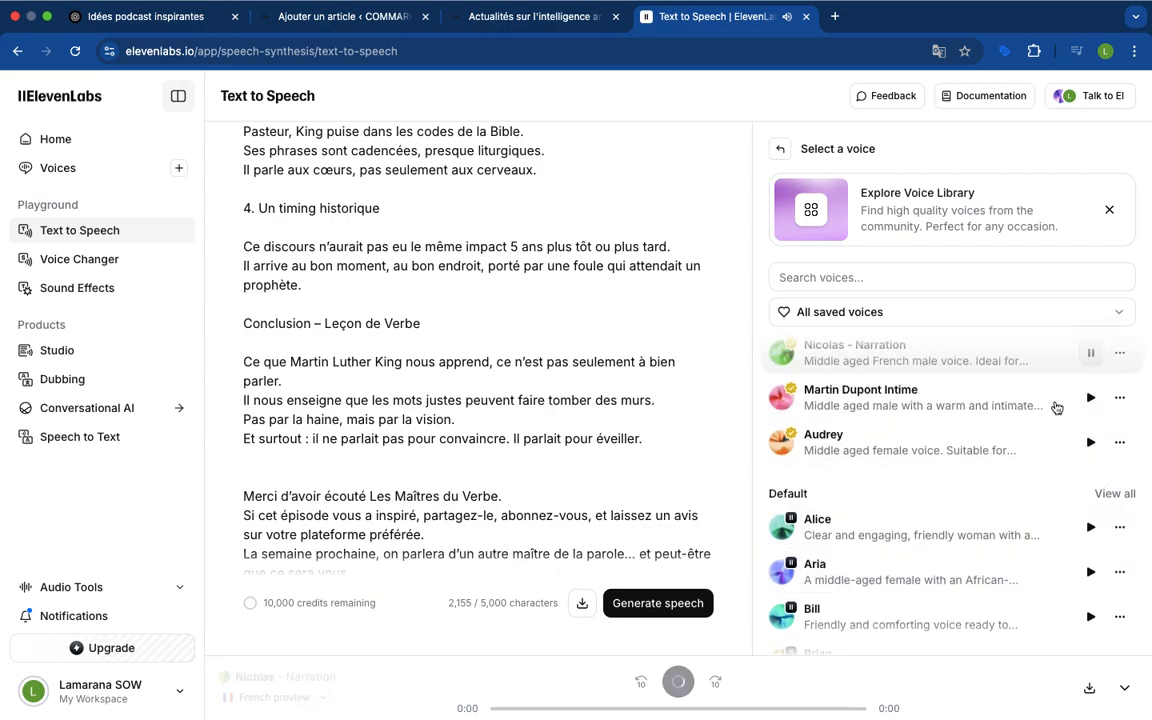
{"action": "scroll", "coordinate": [995, 490], "scroll_direction": "up", "scroll_amount": 1}
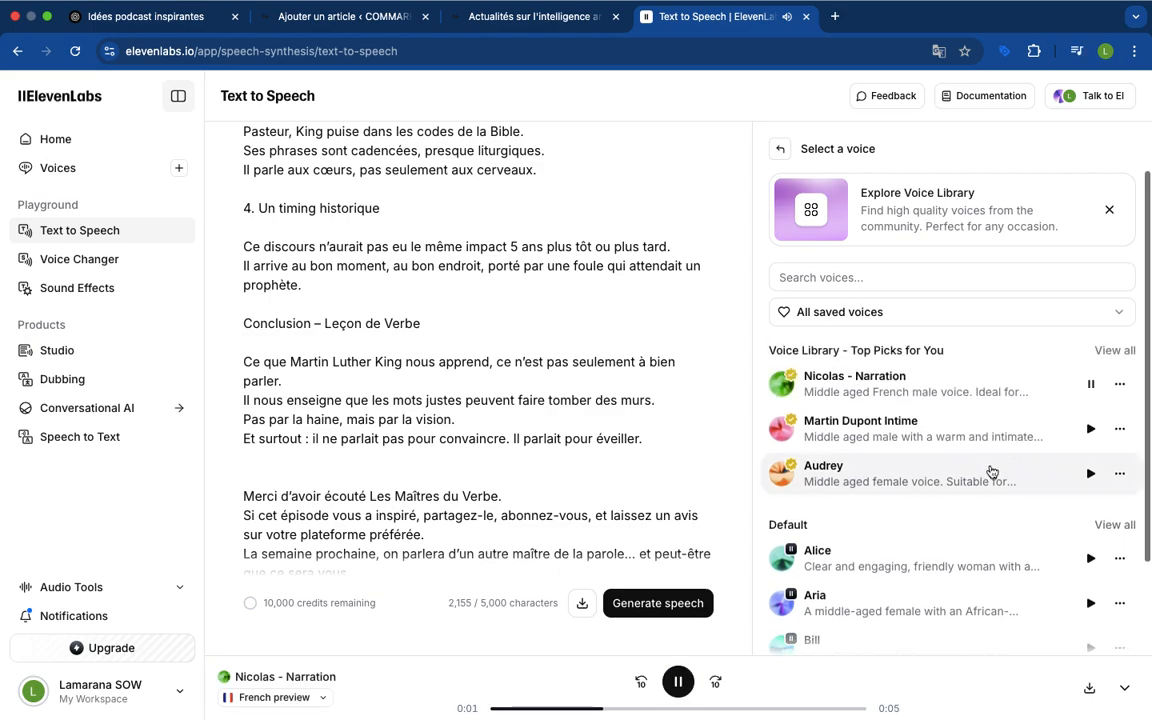
{"action": "scroll", "coordinate": [977, 494], "scroll_direction": "down", "scroll_amount": 3}
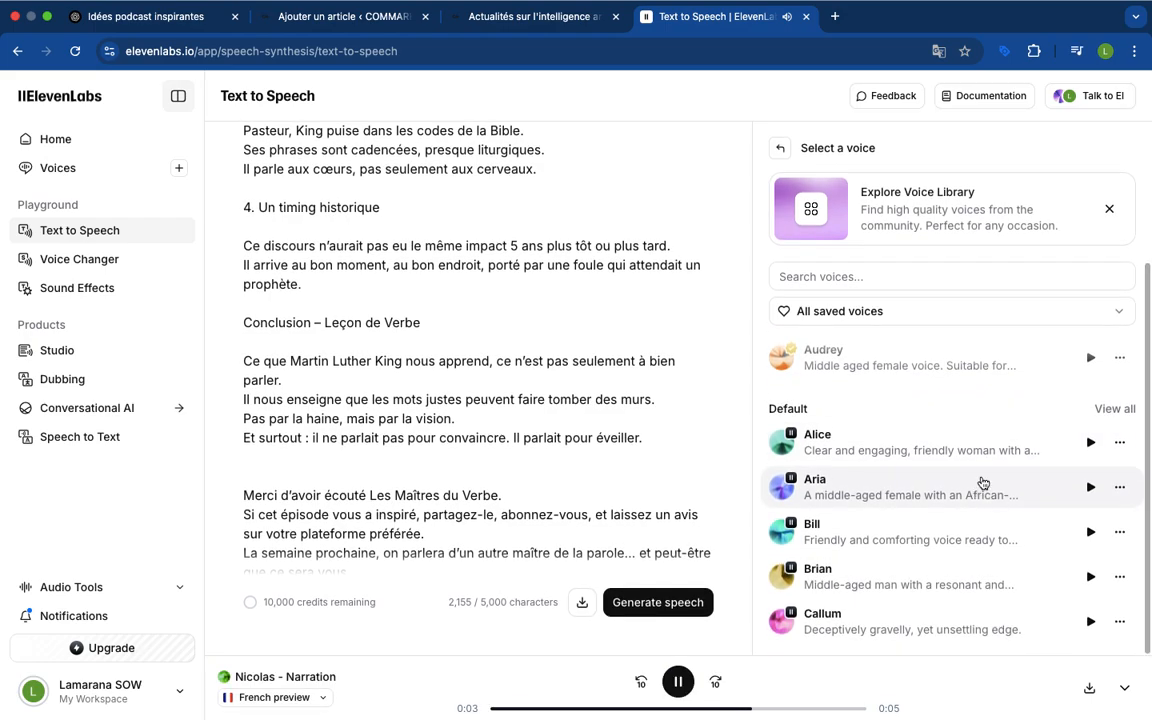
{"action": "scroll", "coordinate": [983, 472], "scroll_direction": "up", "scroll_amount": 3}
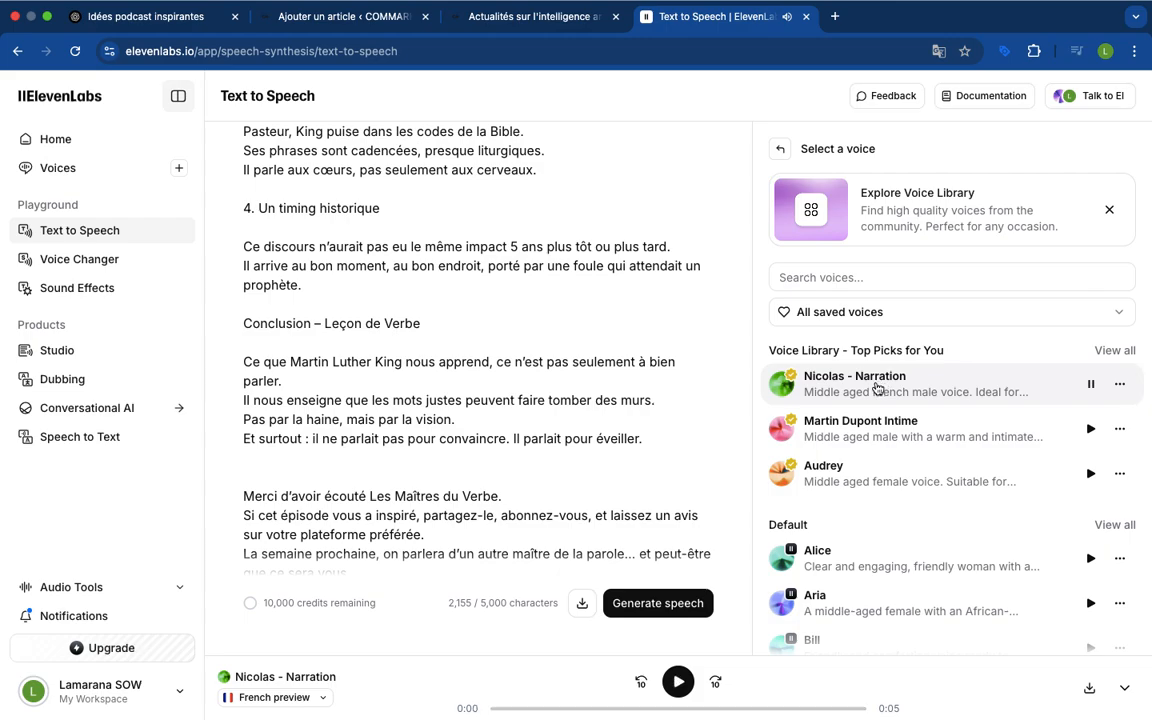
{"action": "left_click", "coordinate": [876, 388]}
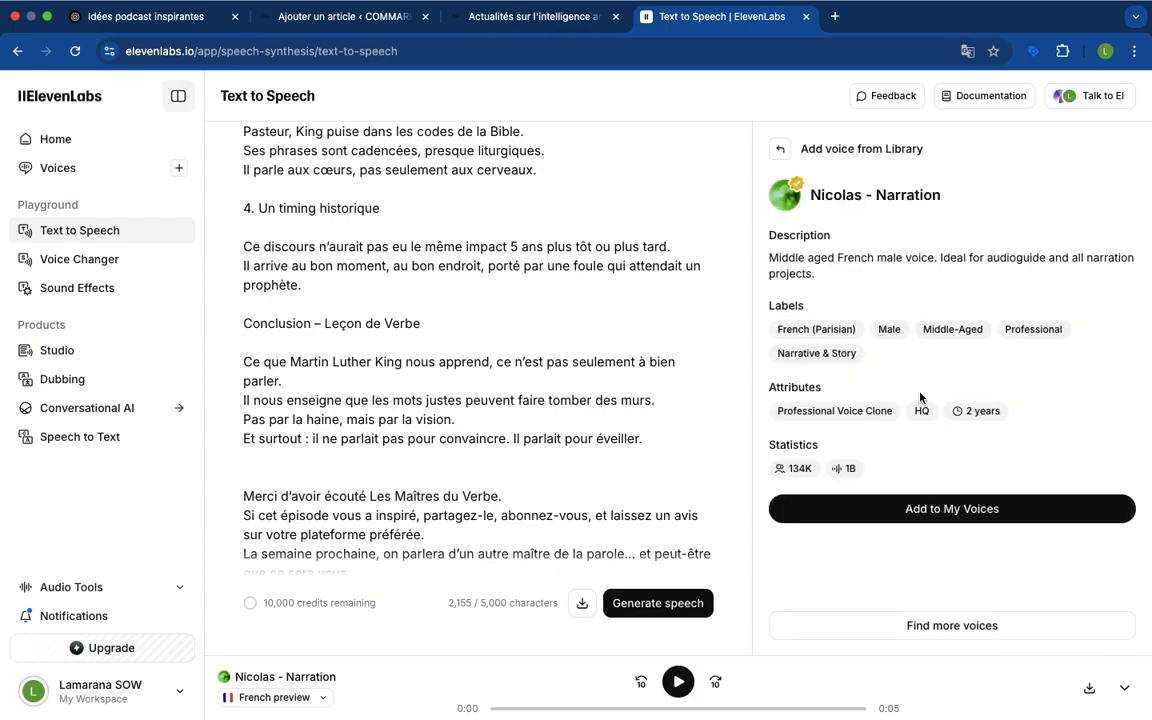
{"action": "left_click", "coordinate": [921, 510]}
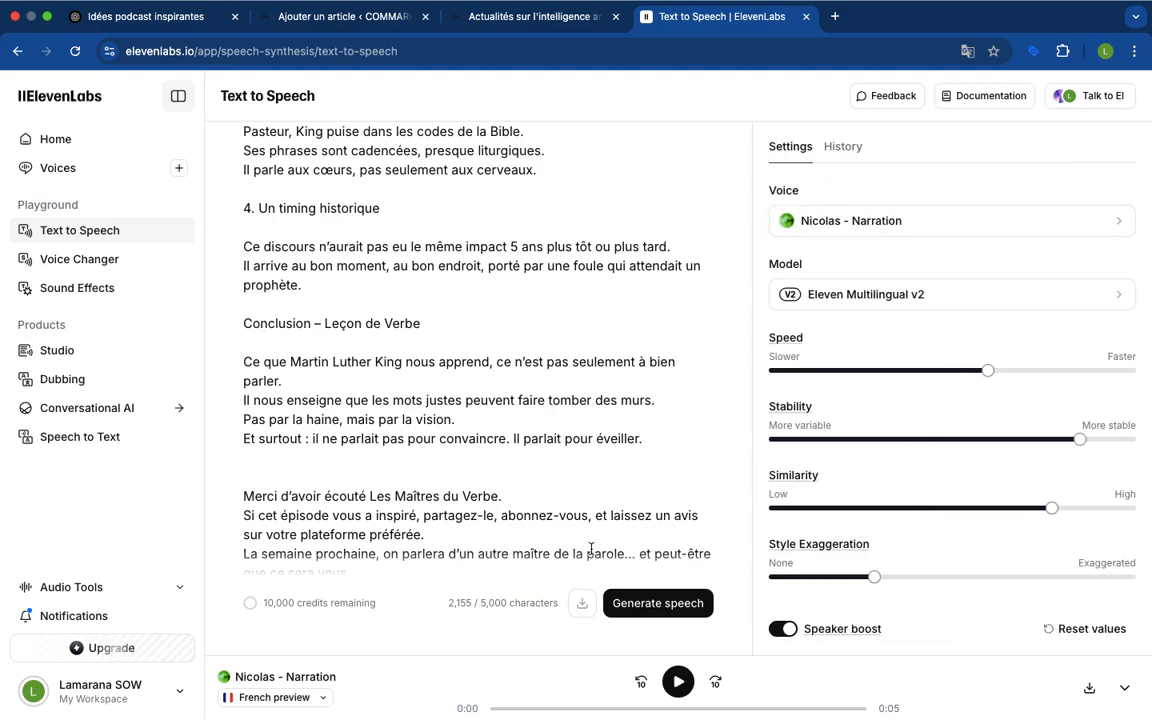
Look over the script and insert "Bonjour et" before "Bienvenue dans Les Maîtres du Verbe" in the opening line
{"action": "scroll", "coordinate": [600, 487], "scroll_direction": "down", "scroll_amount": 1}
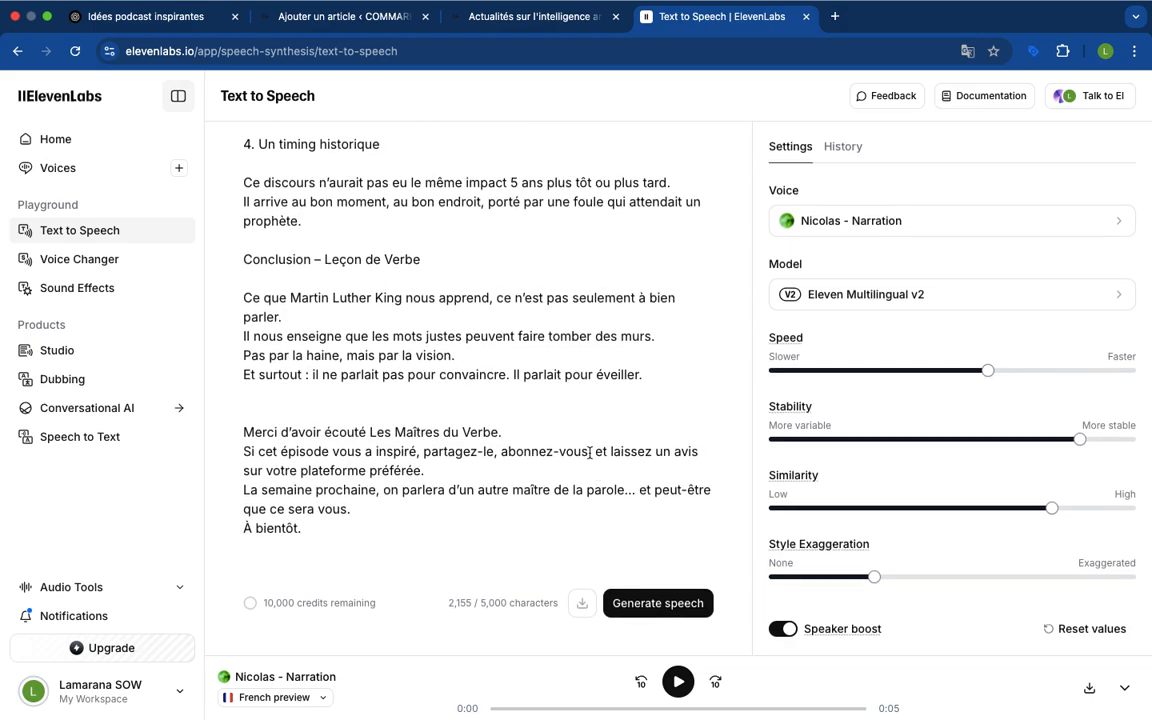
{"action": "scroll", "coordinate": [590, 445], "scroll_direction": "up", "scroll_amount": 5}
{"action": "scroll", "coordinate": [588, 448], "scroll_direction": "up", "scroll_amount": 5}
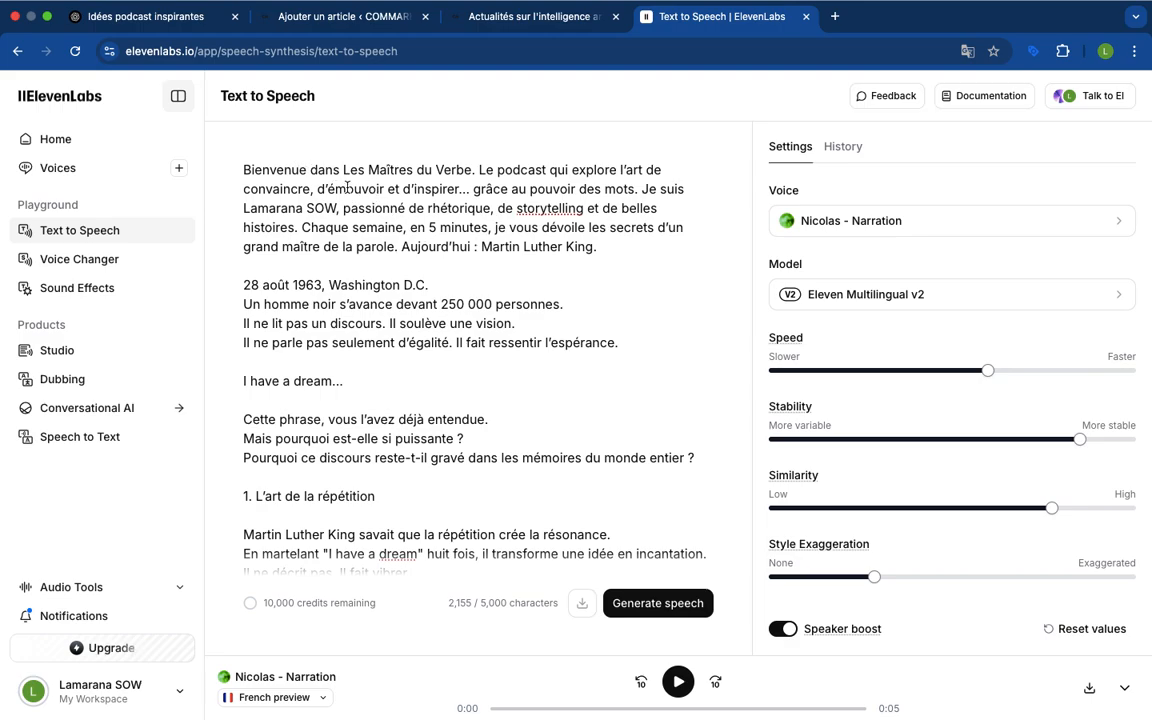
{"action": "scroll", "coordinate": [347, 185], "scroll_direction": "down", "scroll_amount": 1}
{"action": "scroll", "coordinate": [347, 185], "scroll_direction": "up", "scroll_amount": 1}
{"action": "left_click", "coordinate": [244, 169]}
{"action": "type", "text": "Bonjour et"}
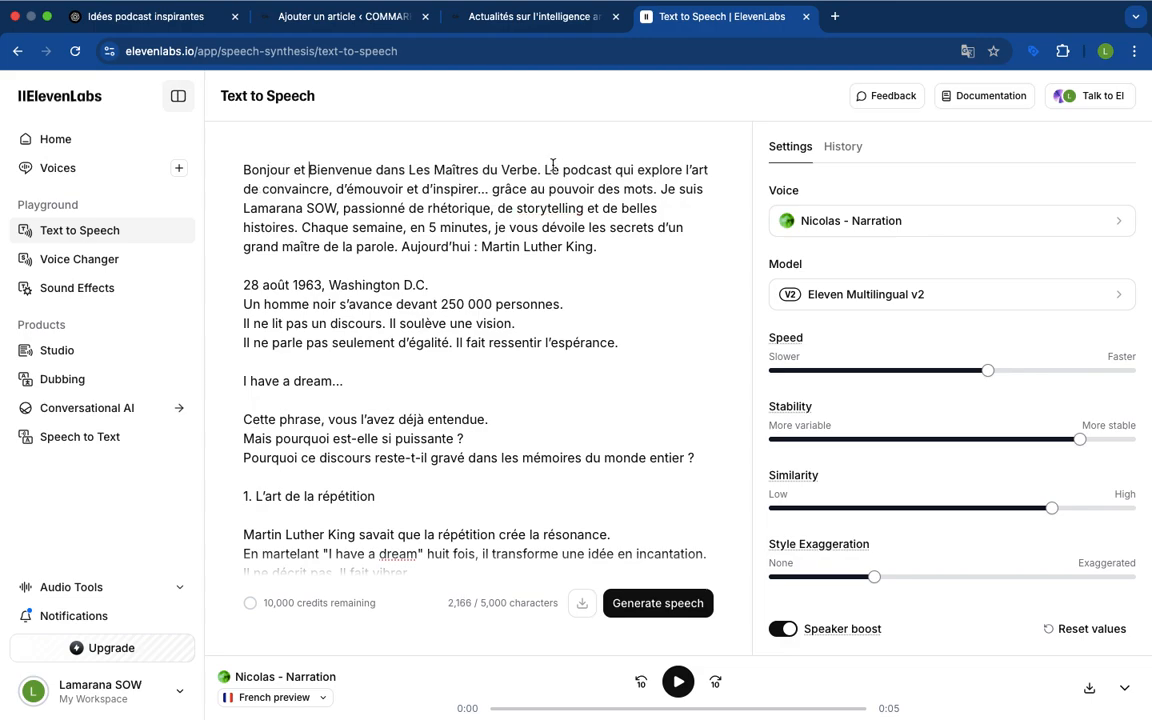
Start a new line before "Le podcast qui explore l'art" and generate the speech
{"action": "left_click", "coordinate": [545, 169]}
{"action": "key", "text": "Return"}
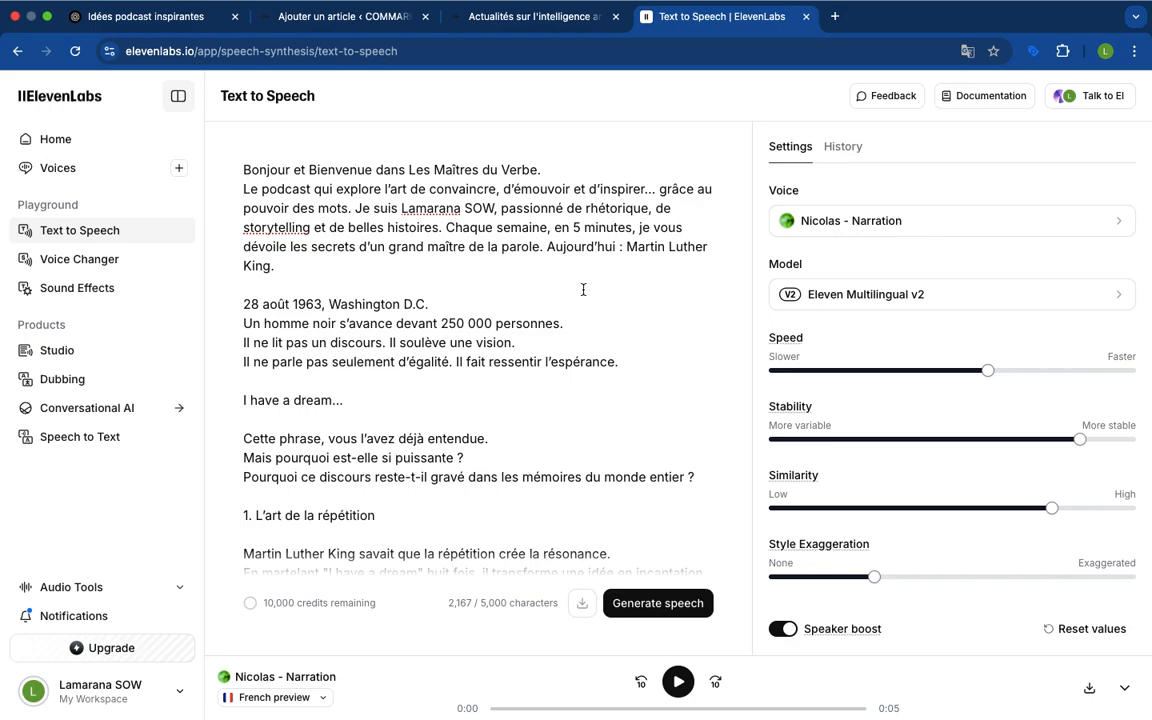
{"action": "left_click", "coordinate": [660, 605]}
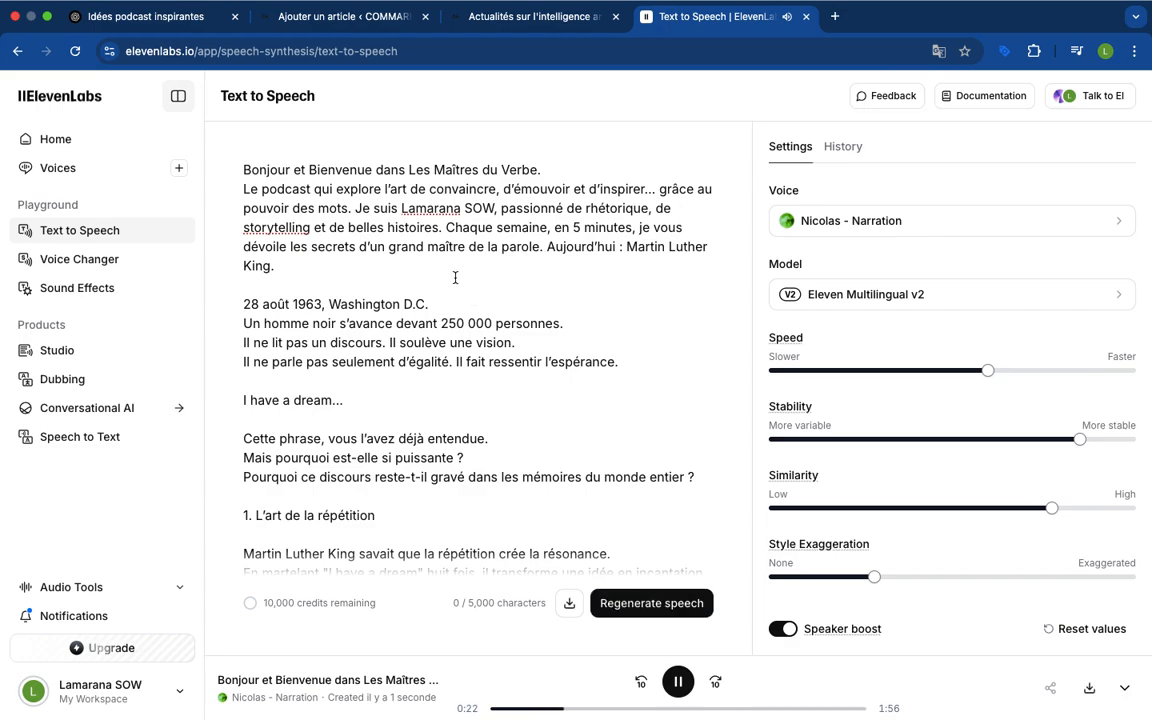
Listen to the generated speech while following the script through to "À bientôt.", and download the audio
{"action": "scroll", "coordinate": [440, 320], "scroll_direction": "down", "scroll_amount": 2}
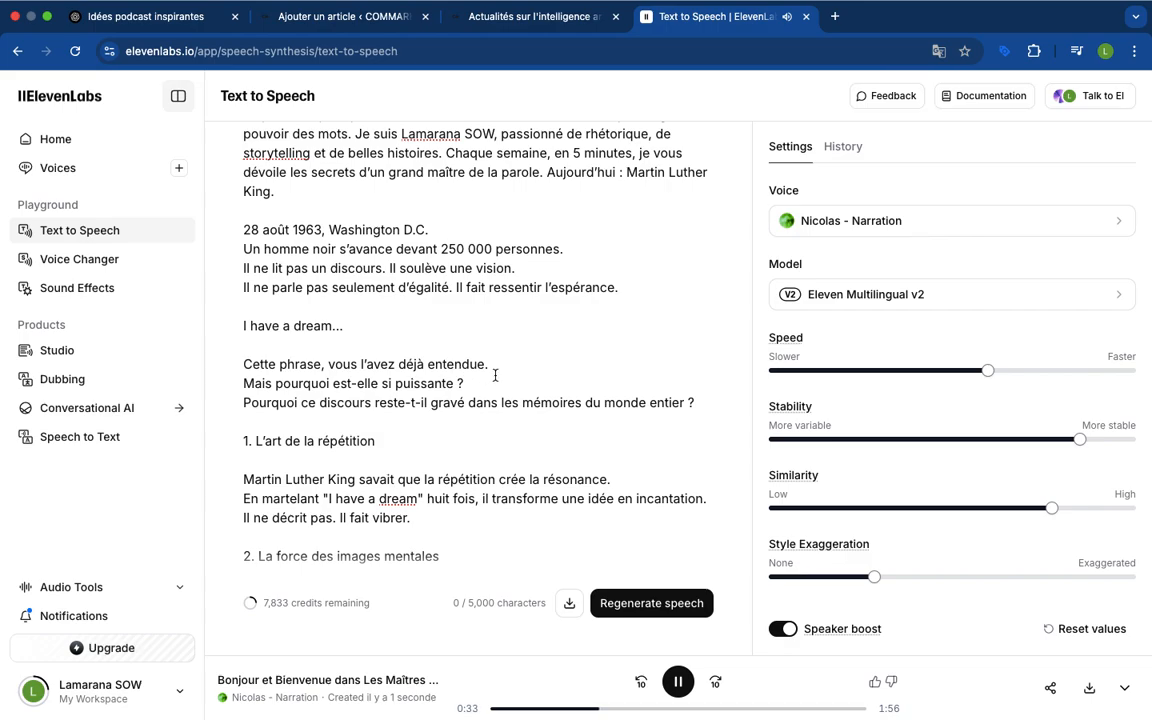
{"action": "scroll", "coordinate": [440, 370], "scroll_direction": "down", "scroll_amount": 2}
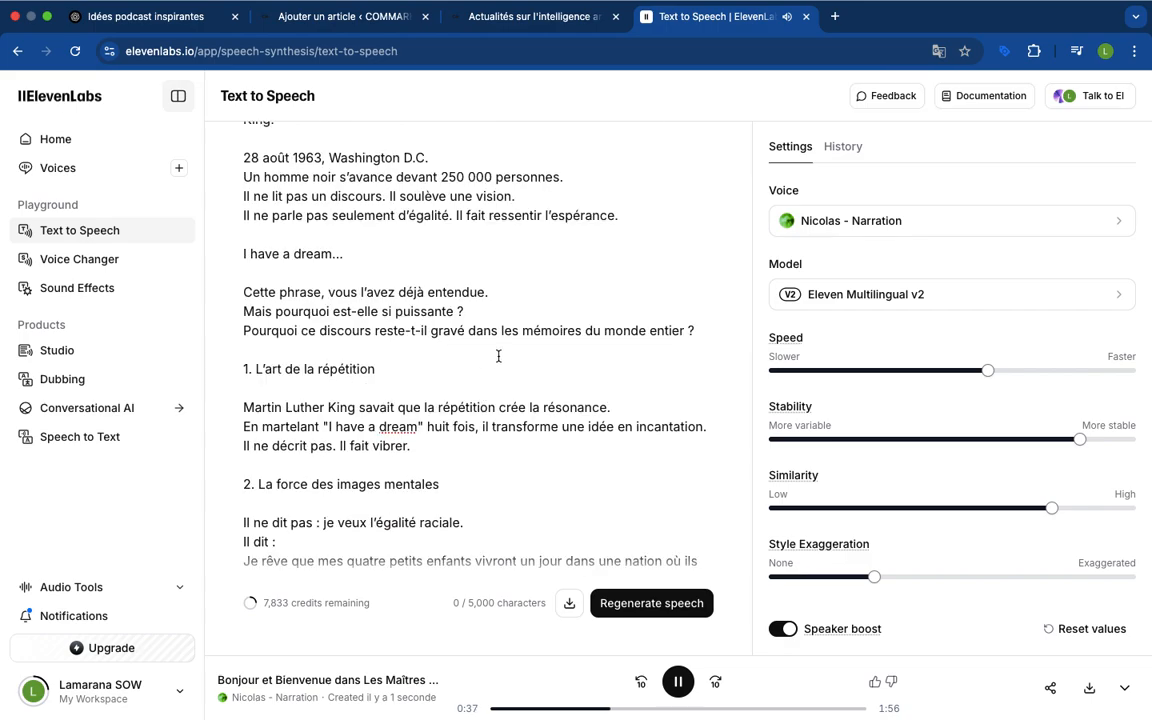
{"action": "scroll", "coordinate": [463, 406], "scroll_direction": "down", "scroll_amount": 2}
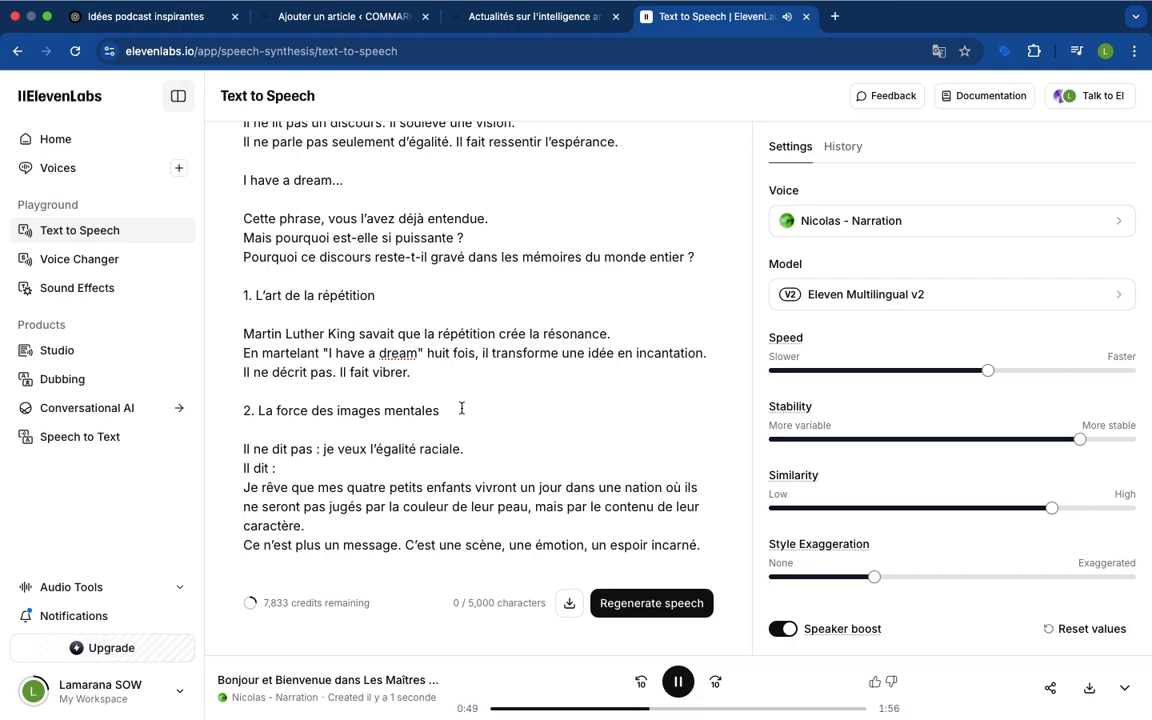
{"action": "scroll", "coordinate": [440, 415], "scroll_direction": "down", "scroll_amount": 3}
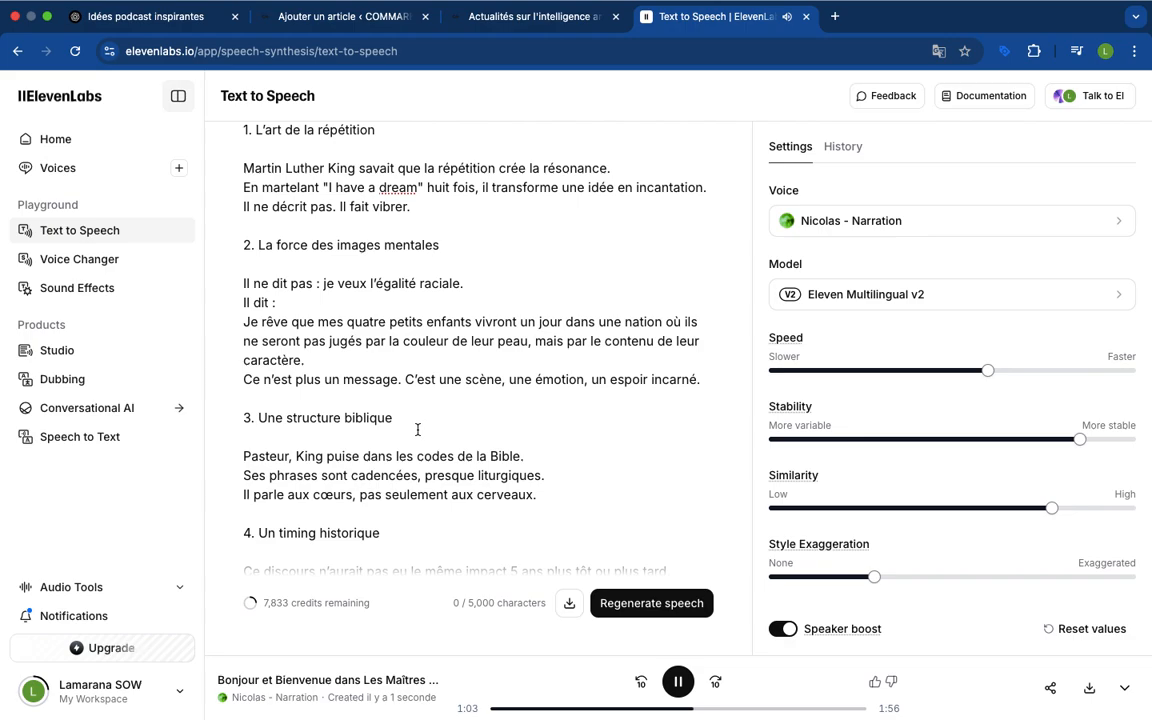
{"action": "scroll", "coordinate": [418, 429], "scroll_direction": "down", "scroll_amount": 2}
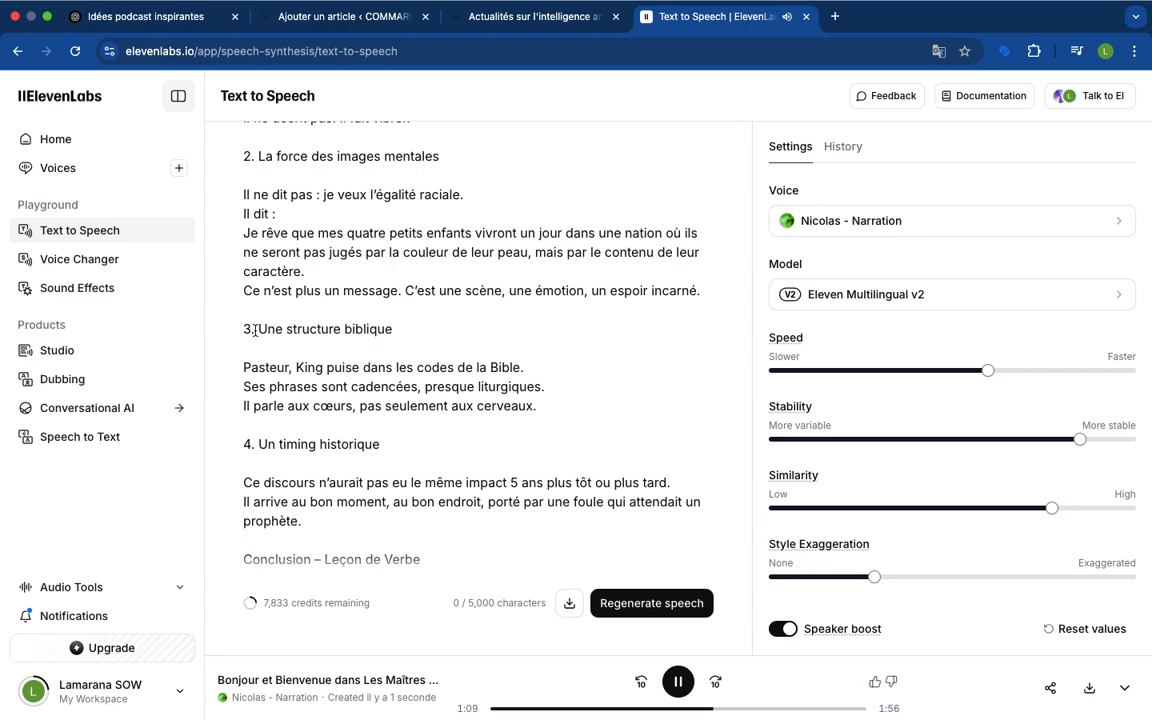
{"action": "left_click_drag", "start_coordinate": [257, 329], "coordinate": [383, 329]}
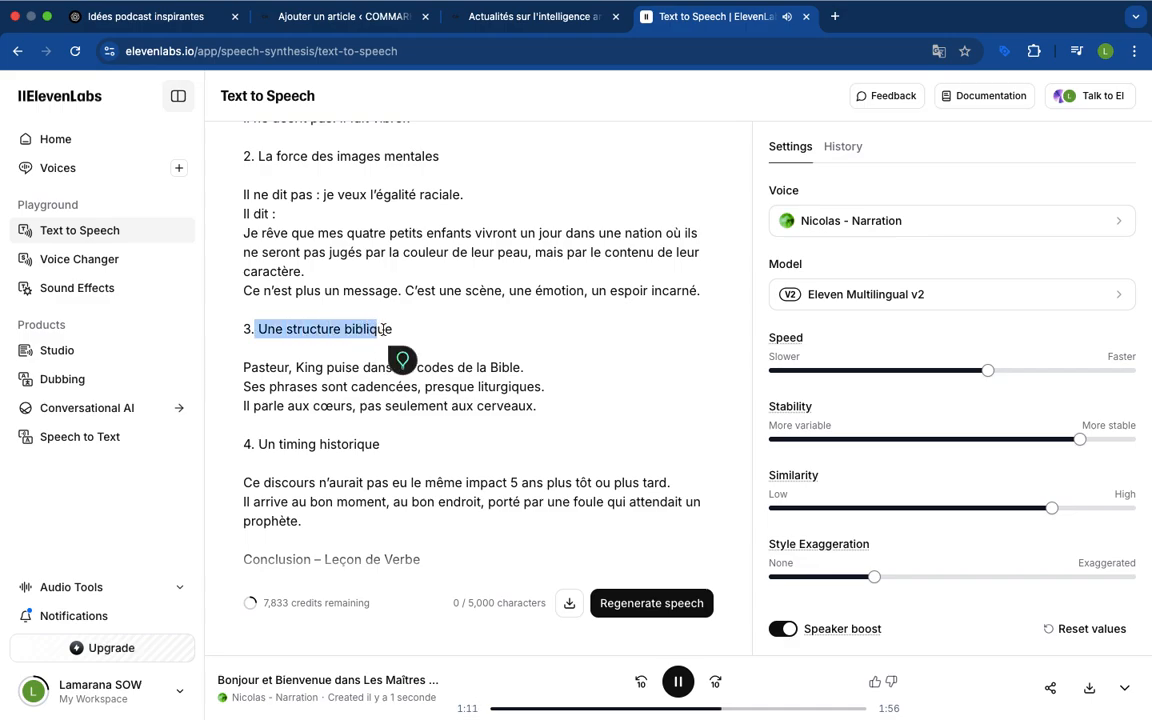
{"action": "left_click", "coordinate": [303, 379]}
{"action": "scroll", "coordinate": [371, 405], "scroll_direction": "down", "scroll_amount": 1}
{"action": "scroll", "coordinate": [371, 405], "scroll_direction": "down", "scroll_amount": 3}
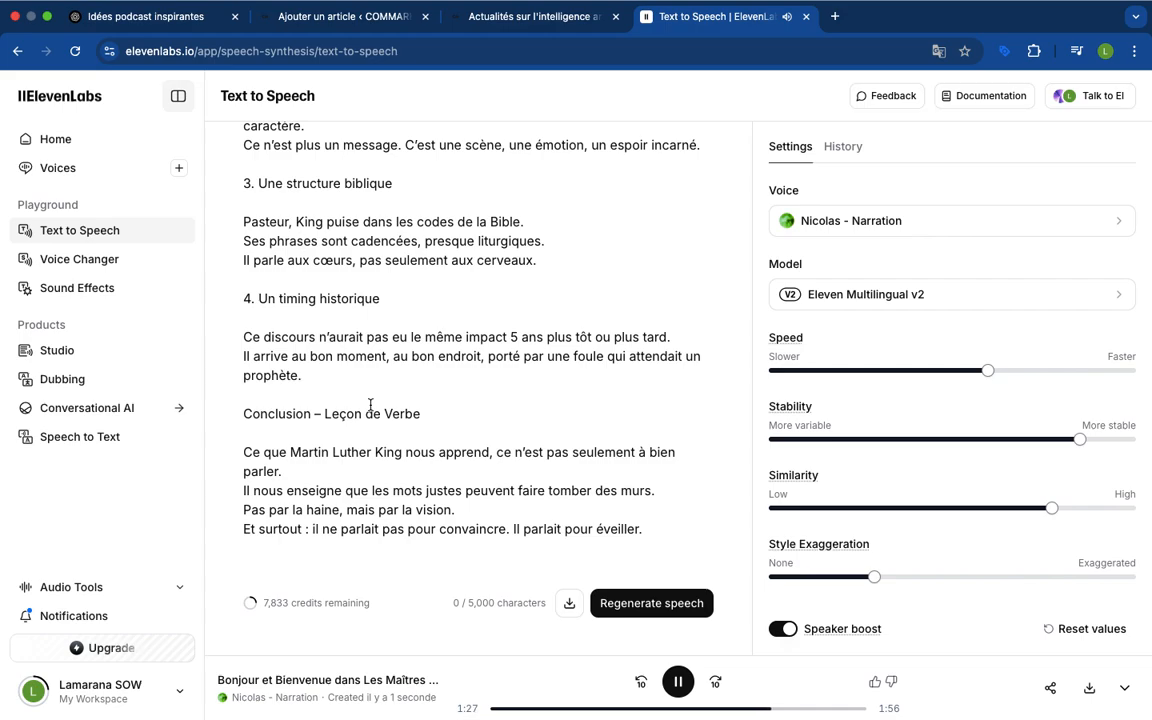
{"action": "scroll", "coordinate": [445, 440], "scroll_direction": "down", "scroll_amount": 3}
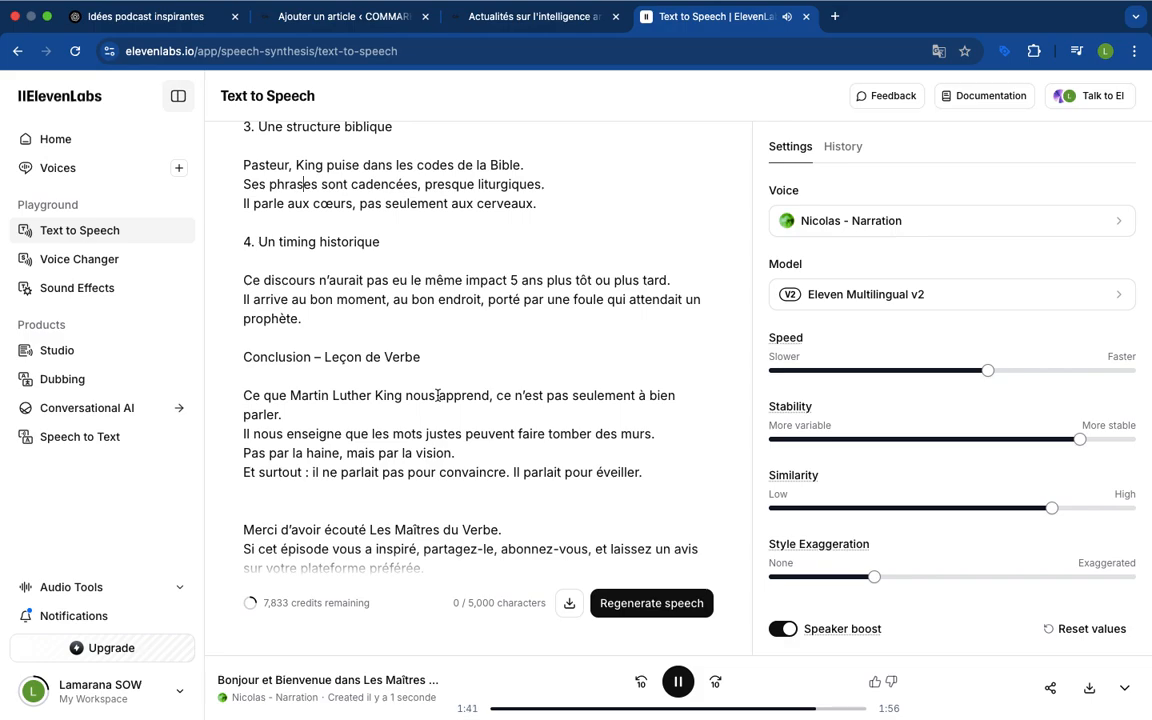
{"action": "scroll", "coordinate": [437, 400], "scroll_direction": "down", "scroll_amount": 2}
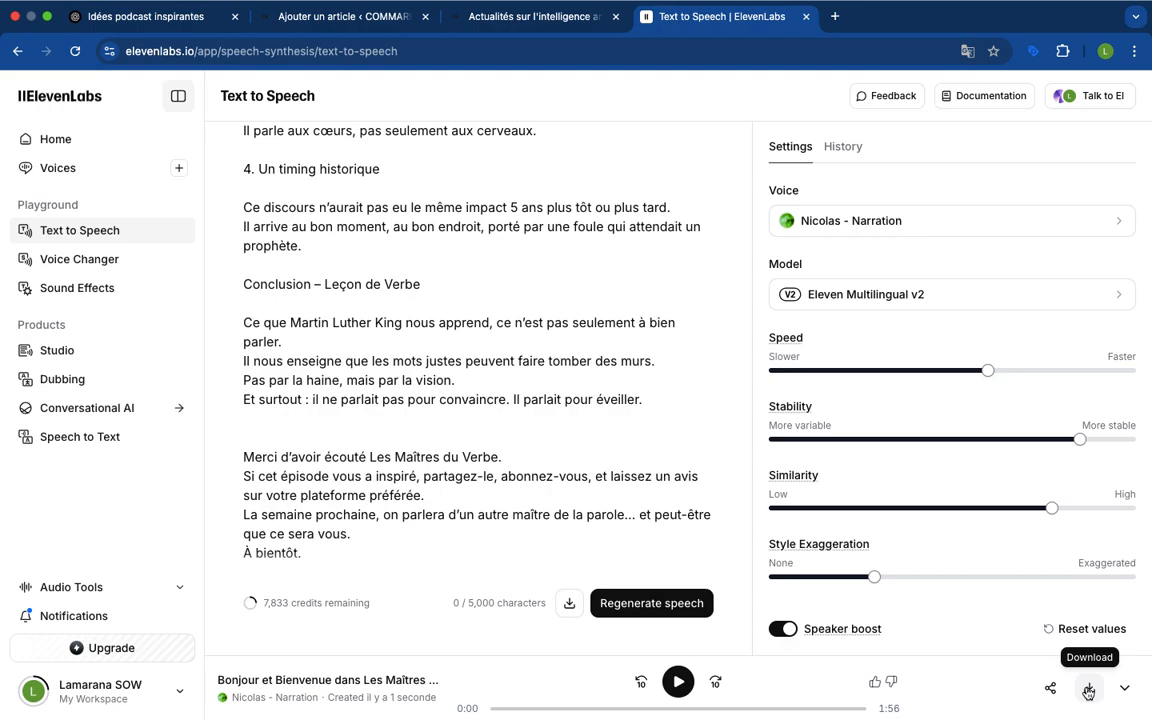
{"action": "left_click", "coordinate": [1088, 690]}
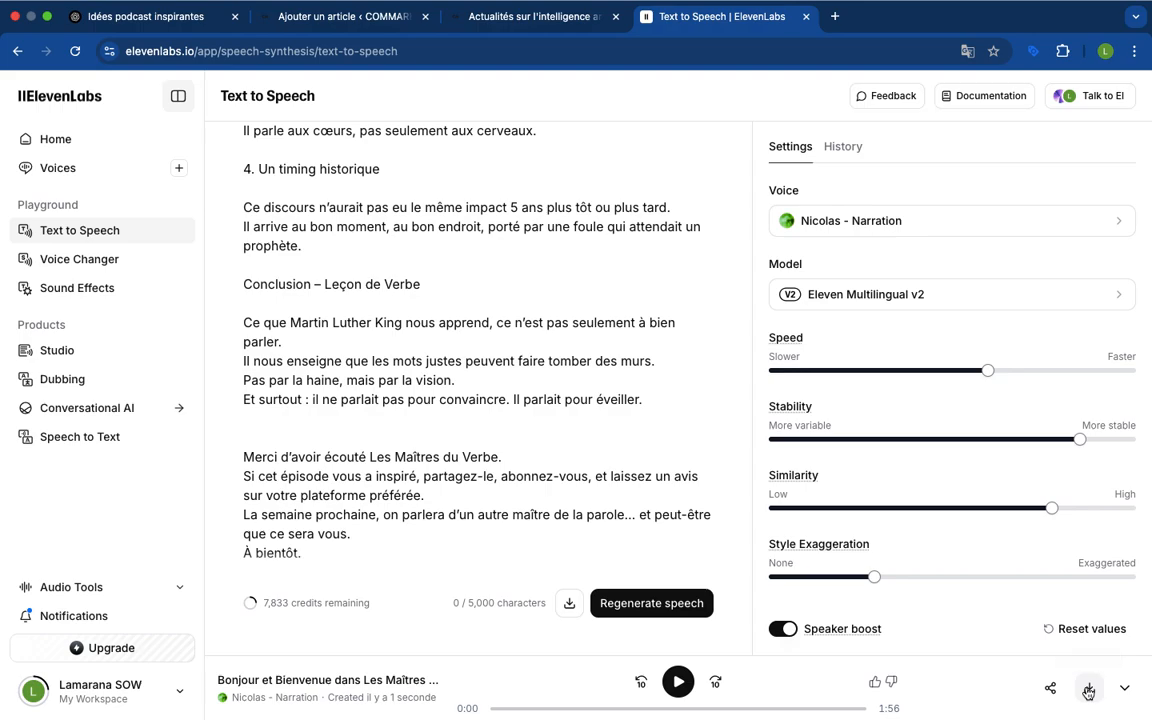